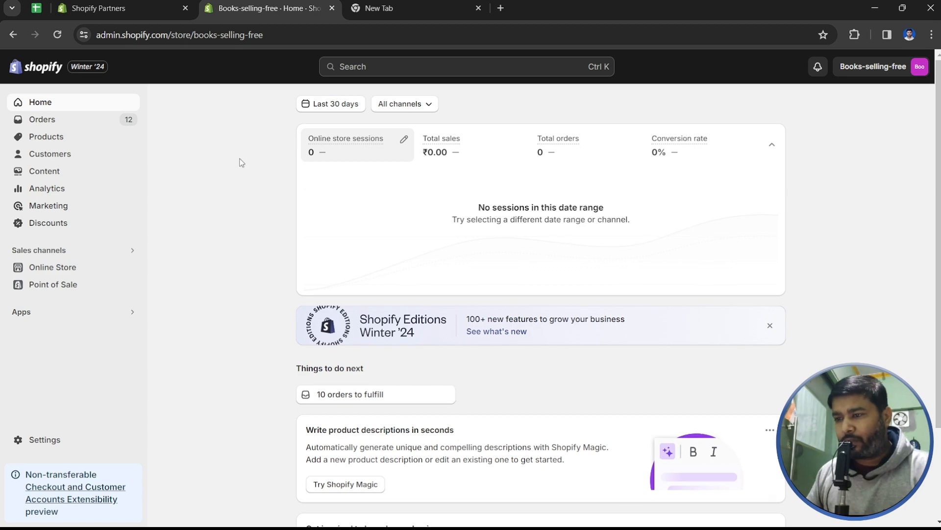
- Open the Orders list for all locations, showing each order's payment and fulfillment status
{"action": "scroll", "coordinate": [241, 162], "scroll_direction": "down", "scroll_amount": 3}
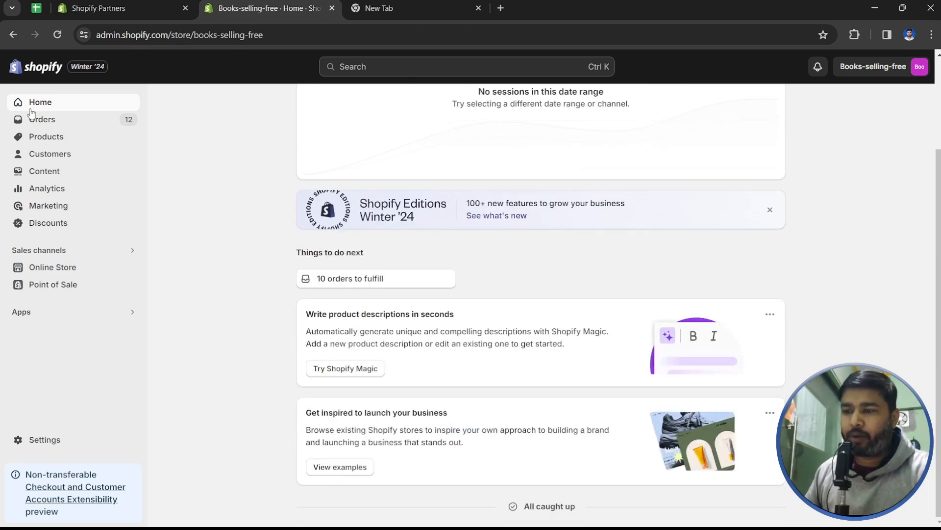
{"action": "left_click", "coordinate": [49, 120]}
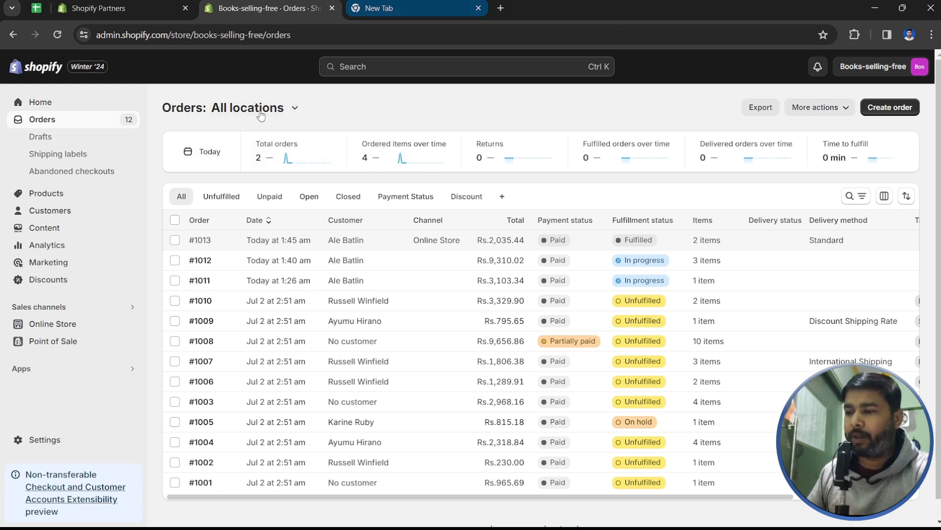
- Preview the online store in a new tab and go to the Drafts list
{"action": "left_click", "coordinate": [131, 325]}
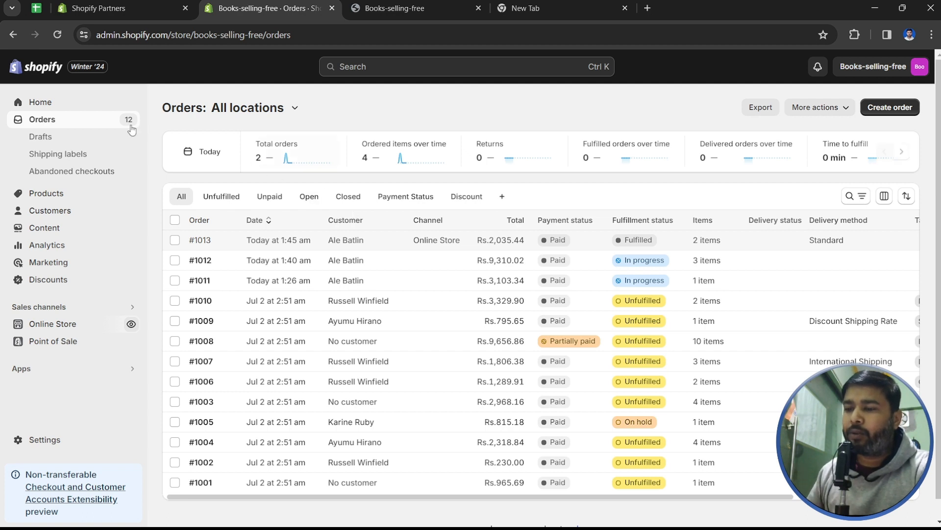
{"action": "left_click", "coordinate": [58, 138]}
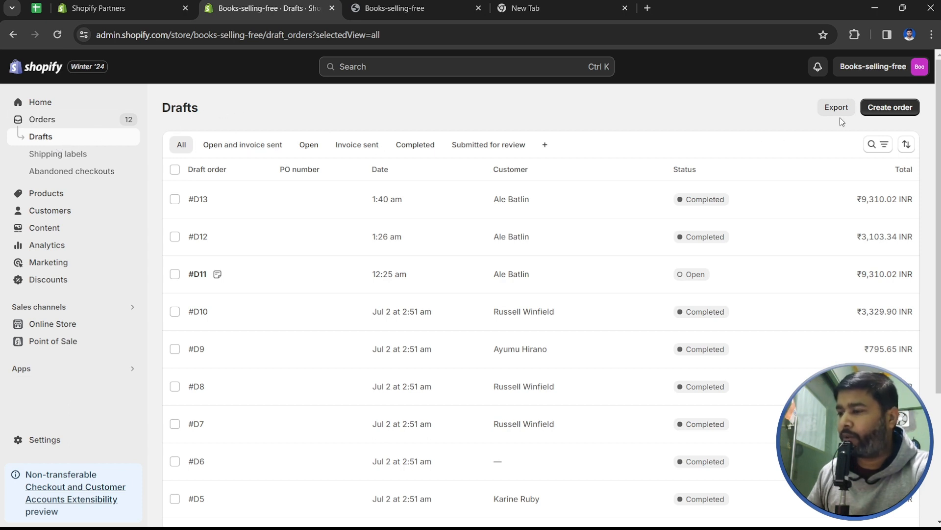
{"action": "left_click", "coordinate": [884, 112]}
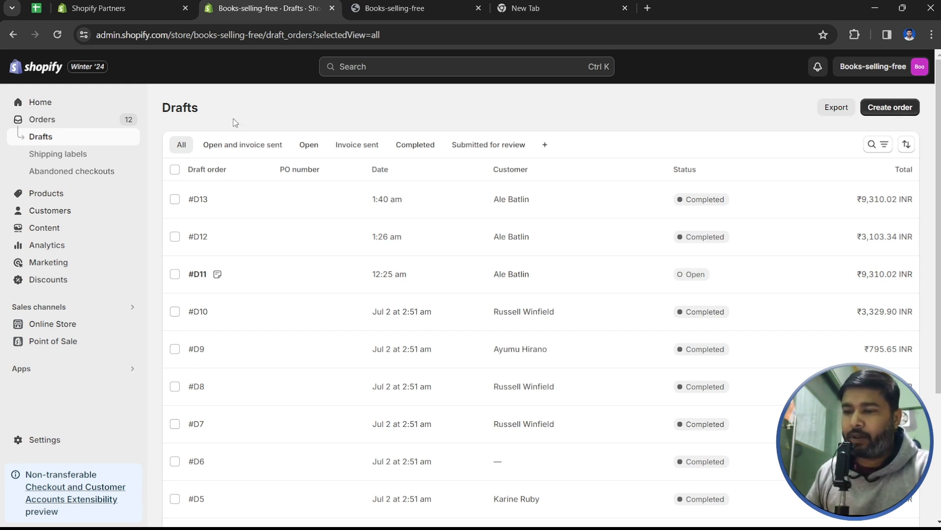
- Add The Complete Snowboard in Powder to the cart alongside Ice and proceed to checkout
{"action": "left_click", "coordinate": [395, 8]}
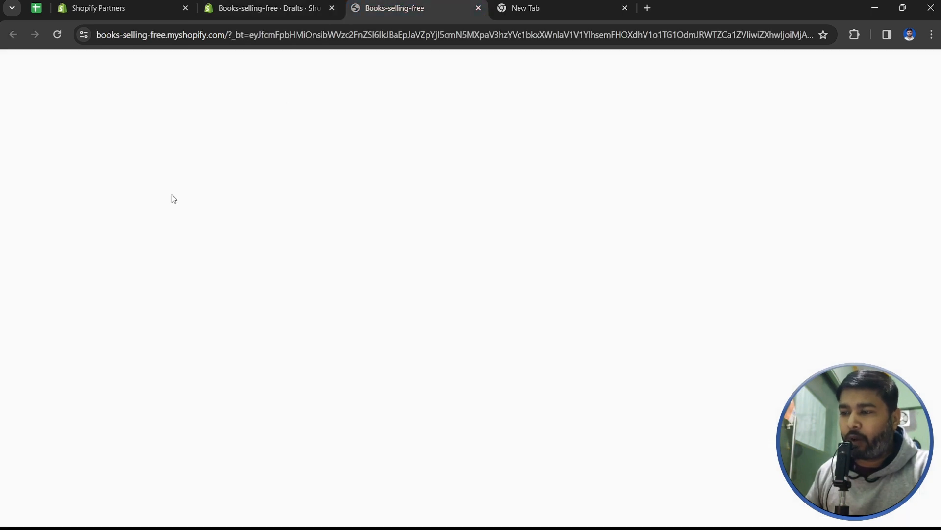
{"action": "scroll", "coordinate": [220, 241], "scroll_direction": "down", "scroll_amount": 10}
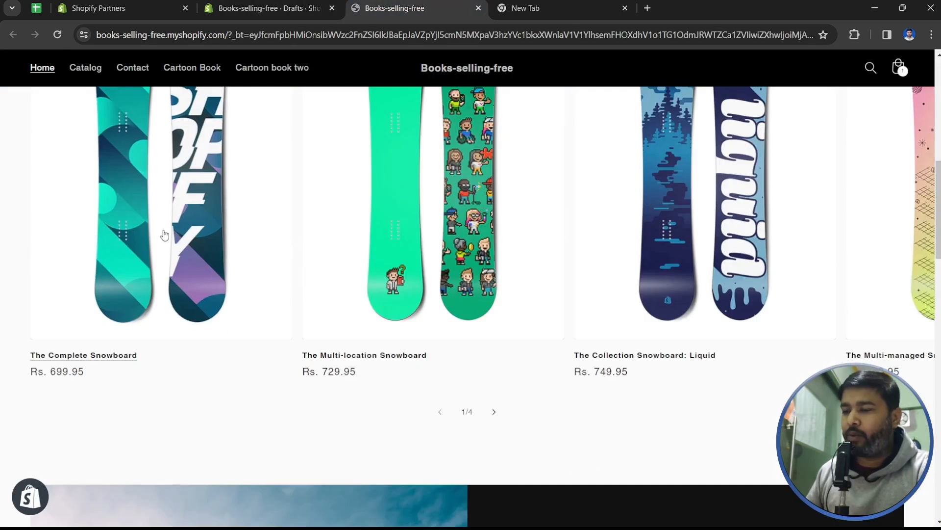
{"action": "left_click", "coordinate": [143, 215]}
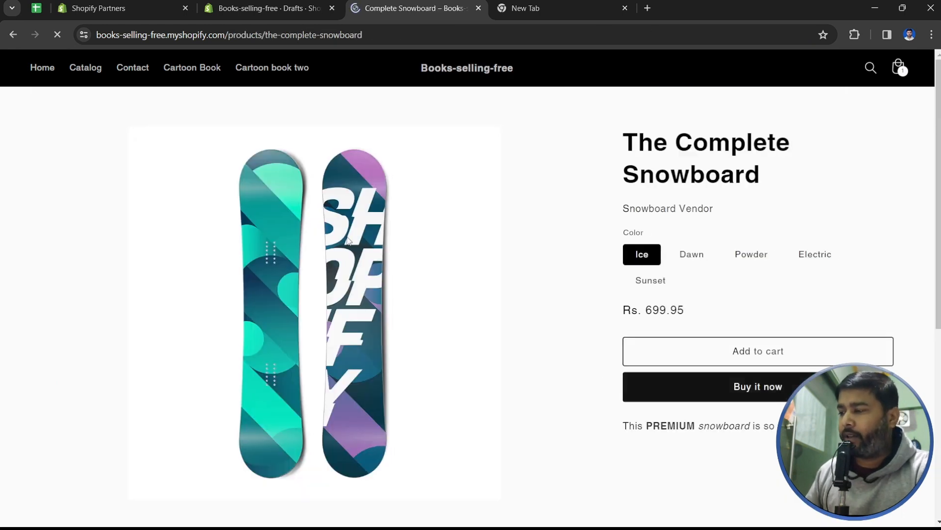
{"action": "scroll", "coordinate": [667, 196], "scroll_direction": "down", "scroll_amount": 2}
{"action": "scroll", "coordinate": [667, 197], "scroll_direction": "up", "scroll_amount": 2}
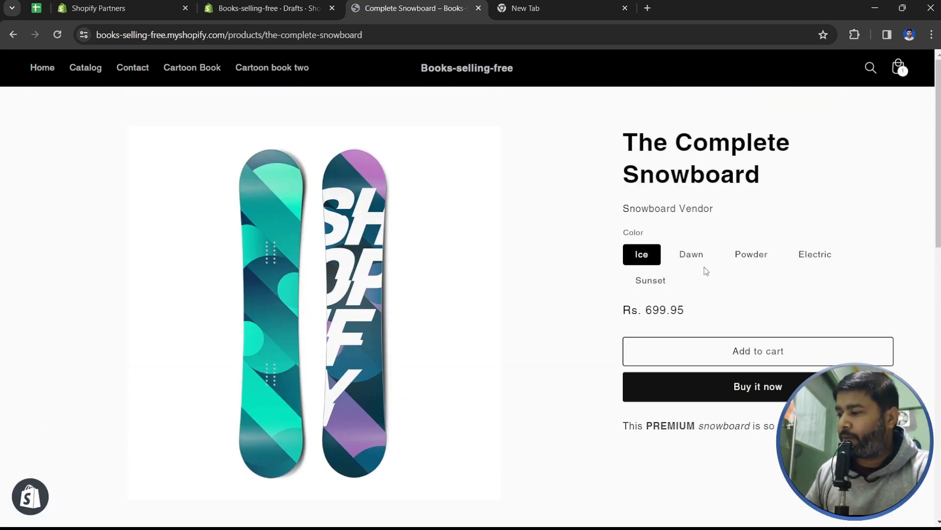
{"action": "left_click", "coordinate": [696, 260]}
{"action": "left_click", "coordinate": [736, 256]}
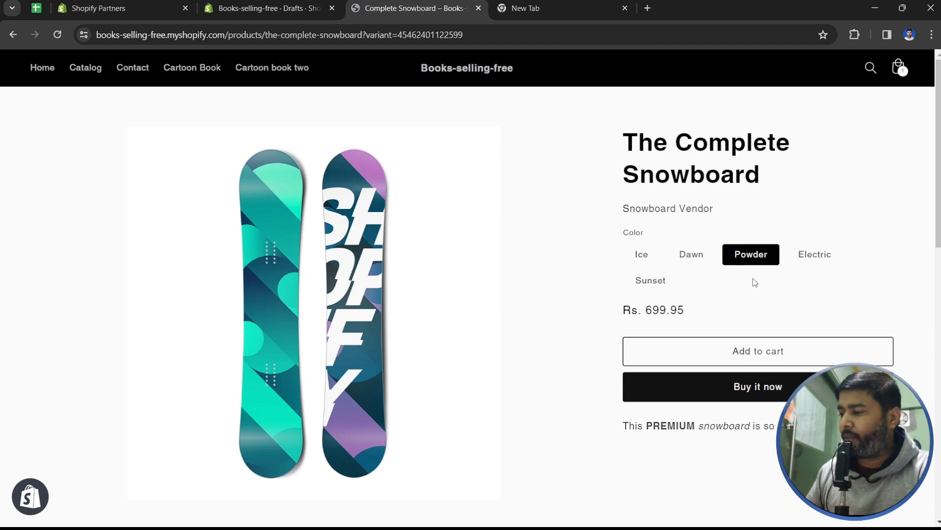
{"action": "left_click", "coordinate": [750, 347]}
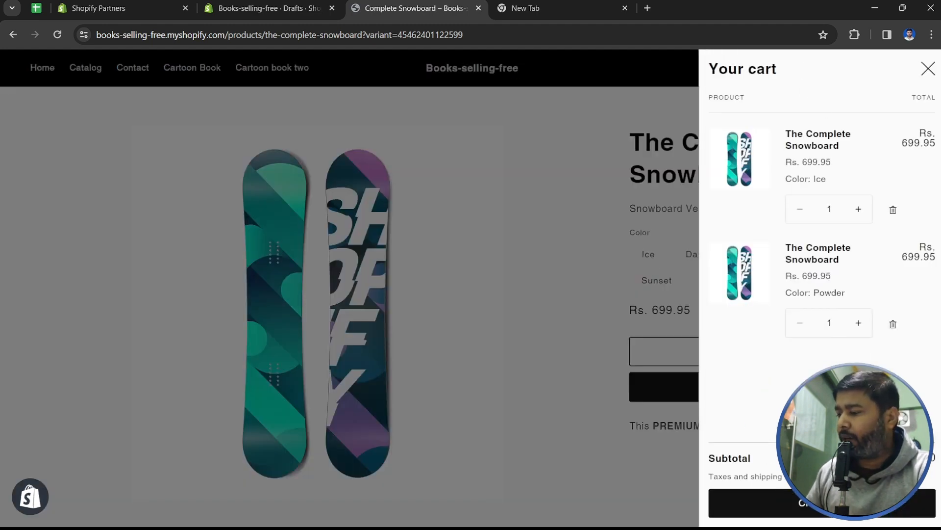
{"action": "left_click", "coordinate": [823, 503]}
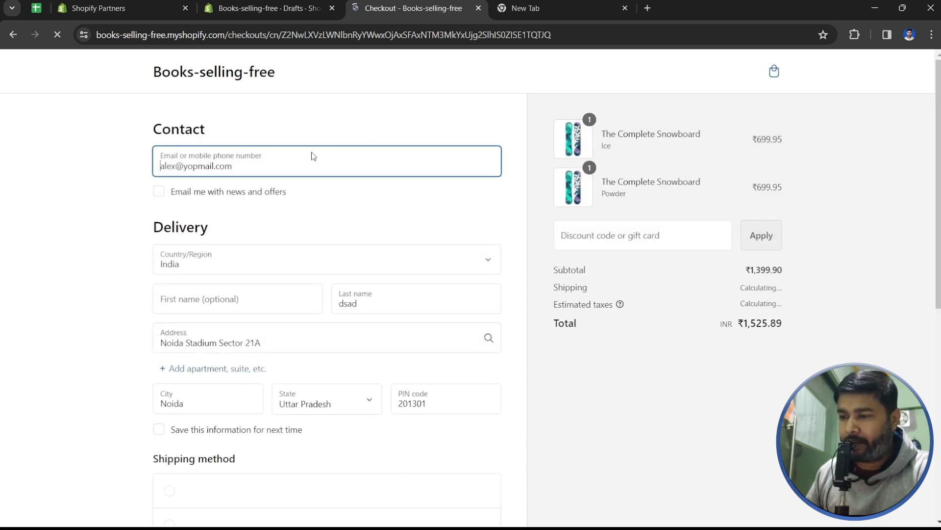
- Enter the test card number and expiration date in the checkout payment form
{"action": "scroll", "coordinate": [407, 353], "scroll_direction": "down", "scroll_amount": 4}
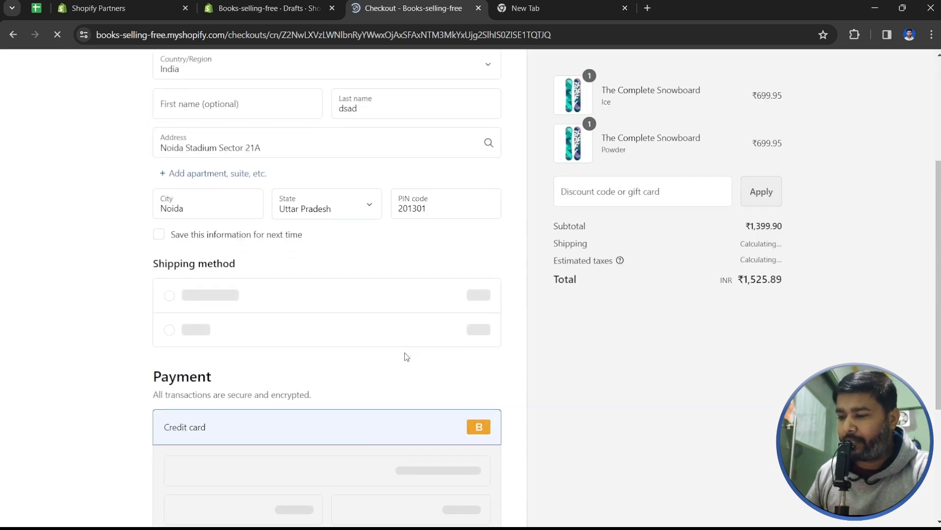
{"action": "scroll", "coordinate": [407, 356], "scroll_direction": "down", "scroll_amount": 2}
{"action": "scroll", "coordinate": [595, 355], "scroll_direction": "down", "scroll_amount": 1}
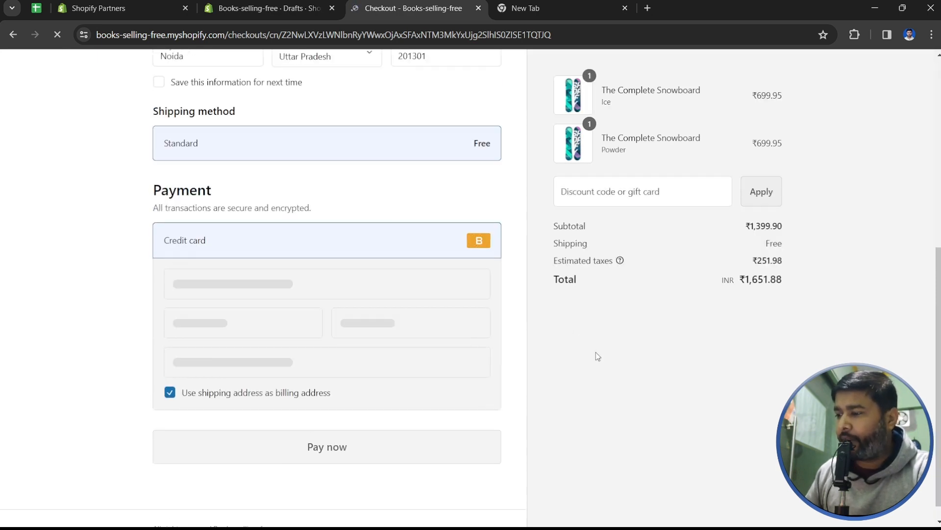
{"action": "scroll", "coordinate": [311, 282], "scroll_direction": "up", "scroll_amount": 8}
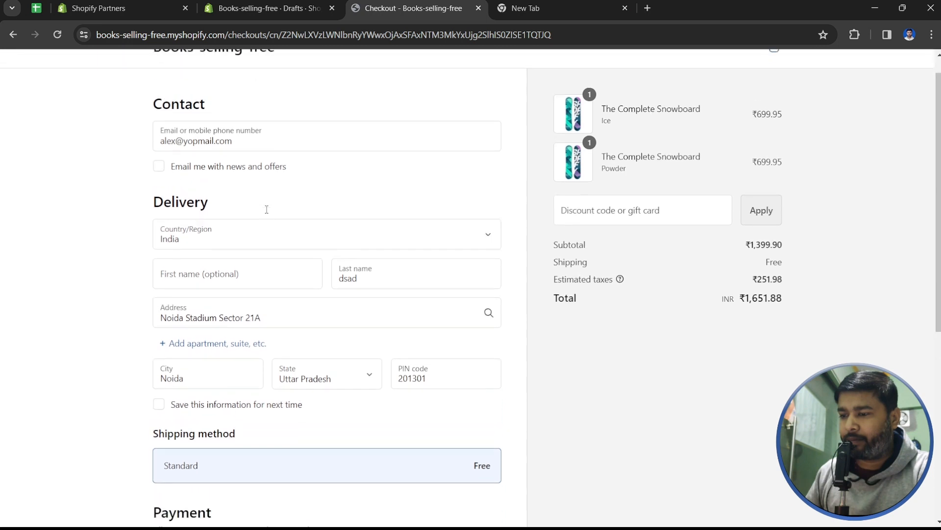
{"action": "scroll", "coordinate": [267, 209], "scroll_direction": "down", "scroll_amount": 7}
{"action": "left_click", "coordinate": [231, 270]}
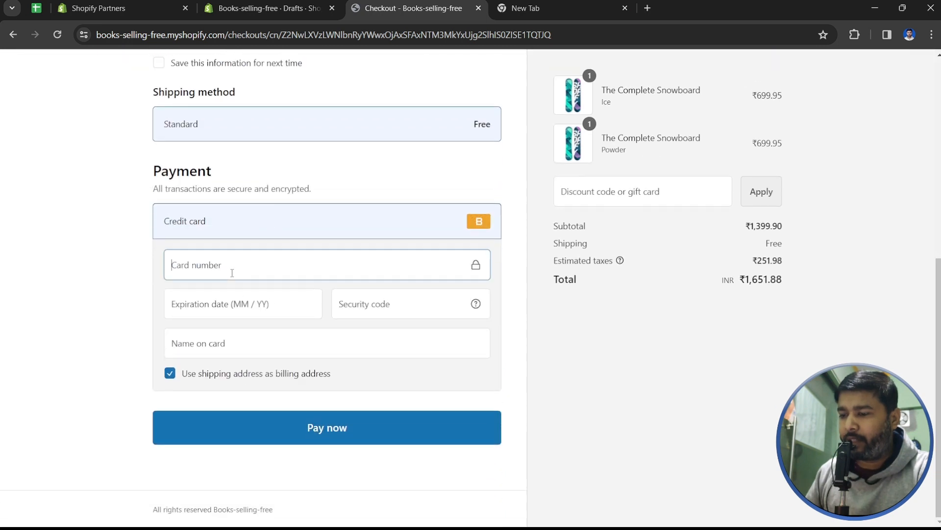
{"action": "type", "text": "1"}
{"action": "left_click", "coordinate": [232, 309]}
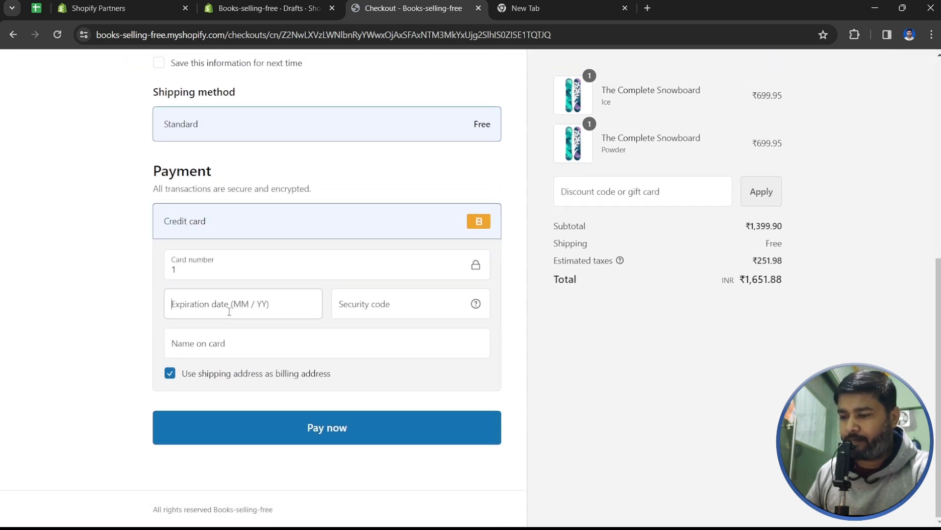
{"action": "type", "text": "12 / 24"}
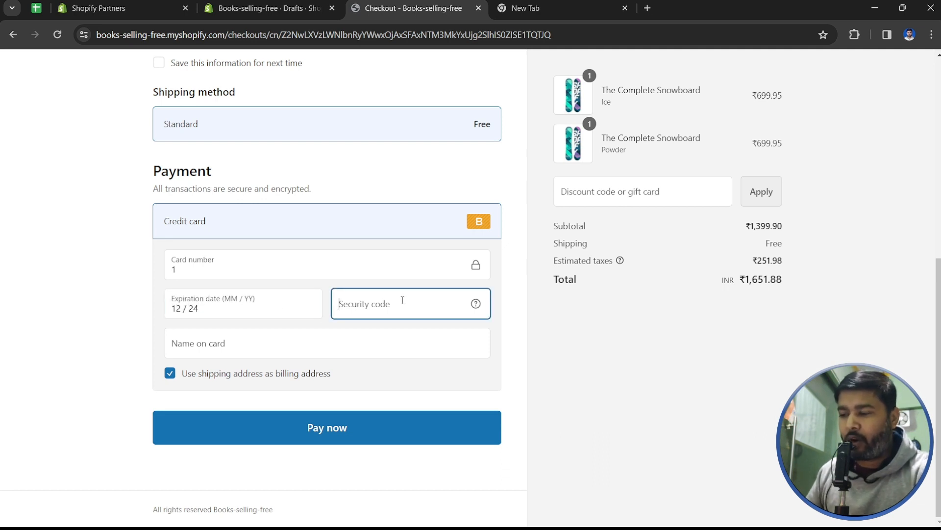
- Add the security code and cardholder name, pay ₹1,651.88, and return to the admin
{"action": "scroll", "coordinate": [401, 300], "scroll_direction": "up", "scroll_amount": 7}
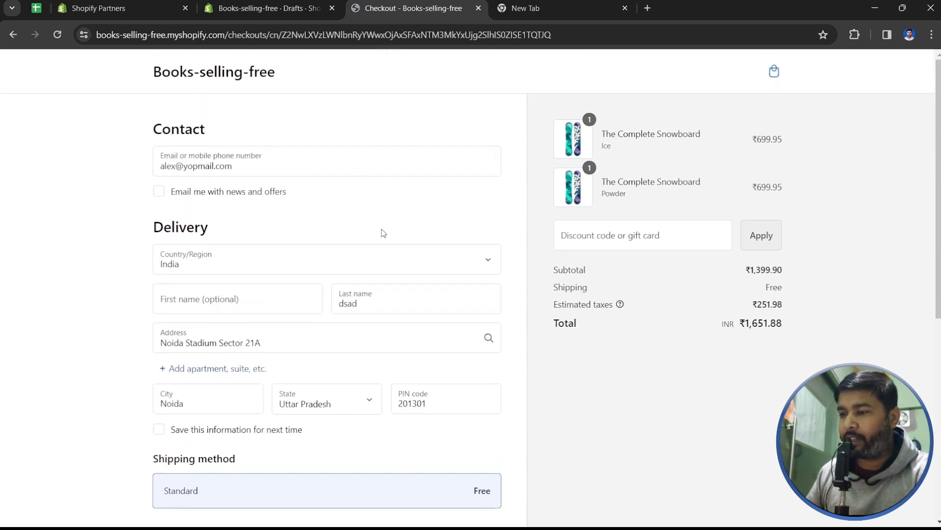
{"action": "scroll", "coordinate": [389, 381], "scroll_direction": "down", "scroll_amount": 1}
{"action": "scroll", "coordinate": [388, 381], "scroll_direction": "down", "scroll_amount": 4}
{"action": "scroll", "coordinate": [390, 375], "scroll_direction": "down", "scroll_amount": 1}
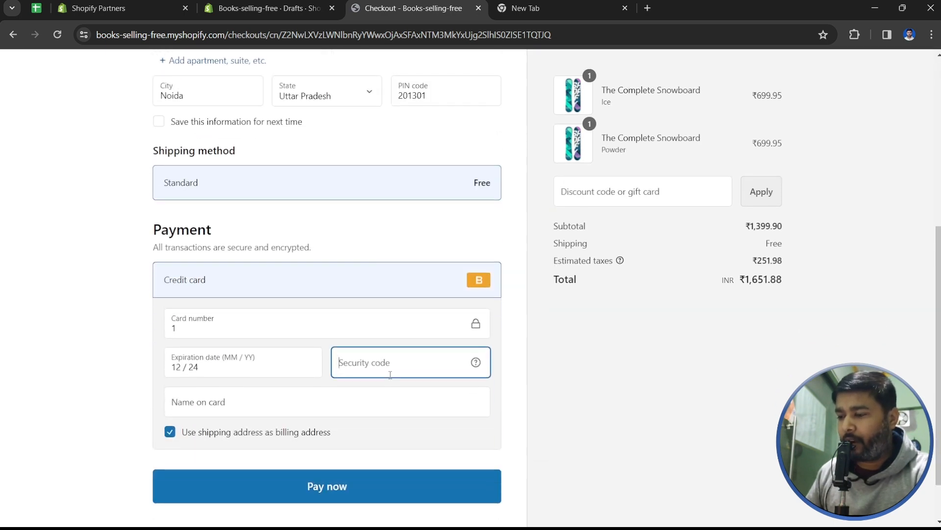
{"action": "type", "text": "123"}
{"action": "left_click", "coordinate": [353, 490]}
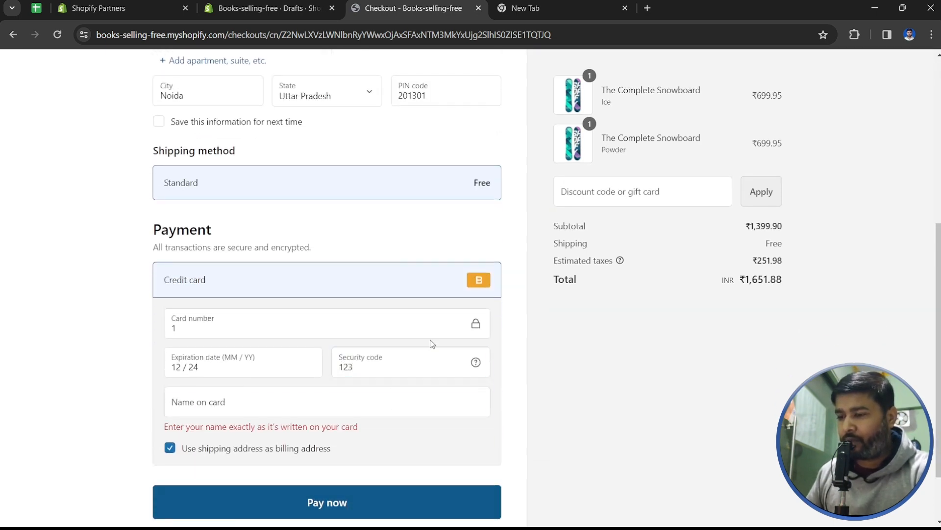
{"action": "scroll", "coordinate": [430, 339], "scroll_direction": "up", "scroll_amount": 5}
{"action": "scroll", "coordinate": [409, 265], "scroll_direction": "down", "scroll_amount": 7}
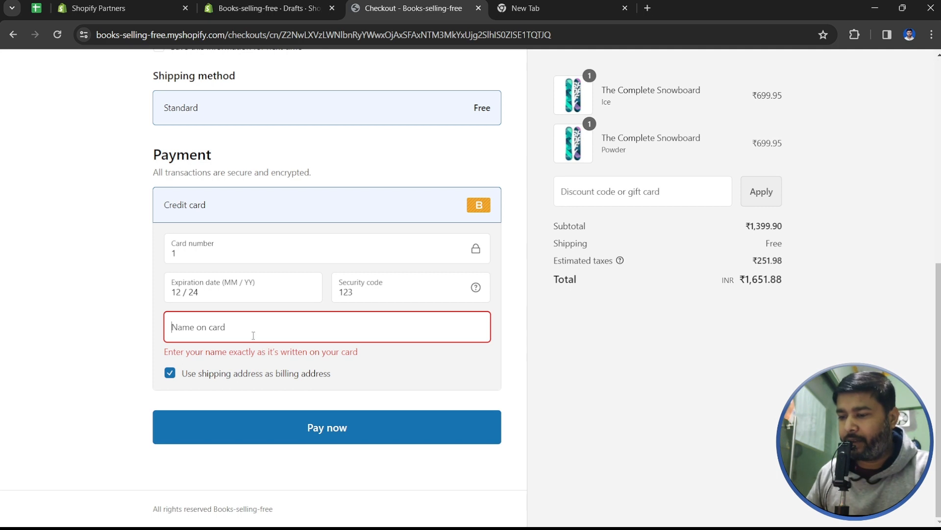
{"action": "type", "text": "alex"}
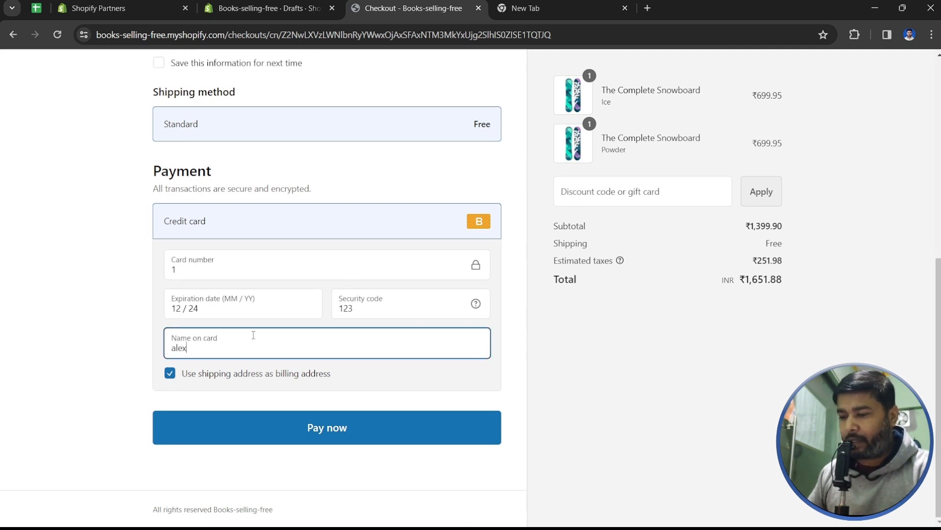
{"action": "left_click", "coordinate": [306, 429]}
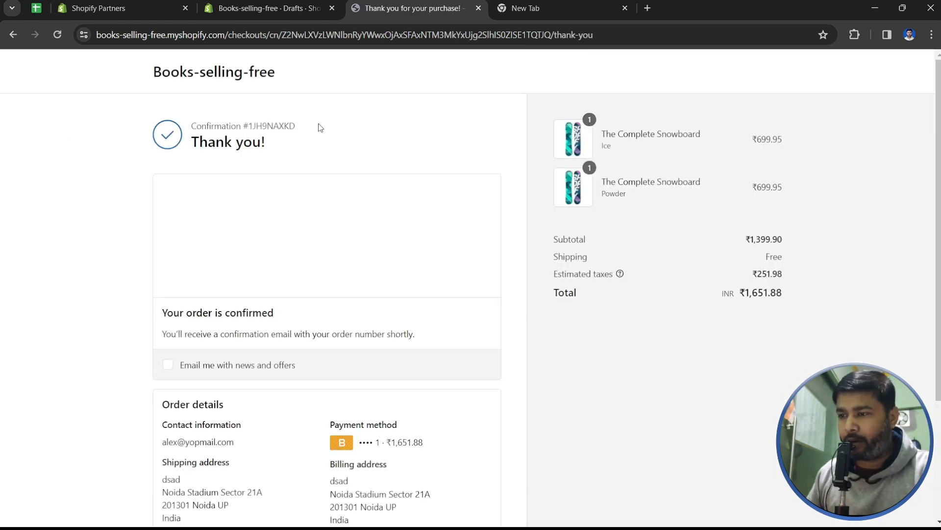
{"action": "left_click", "coordinate": [300, 4]}
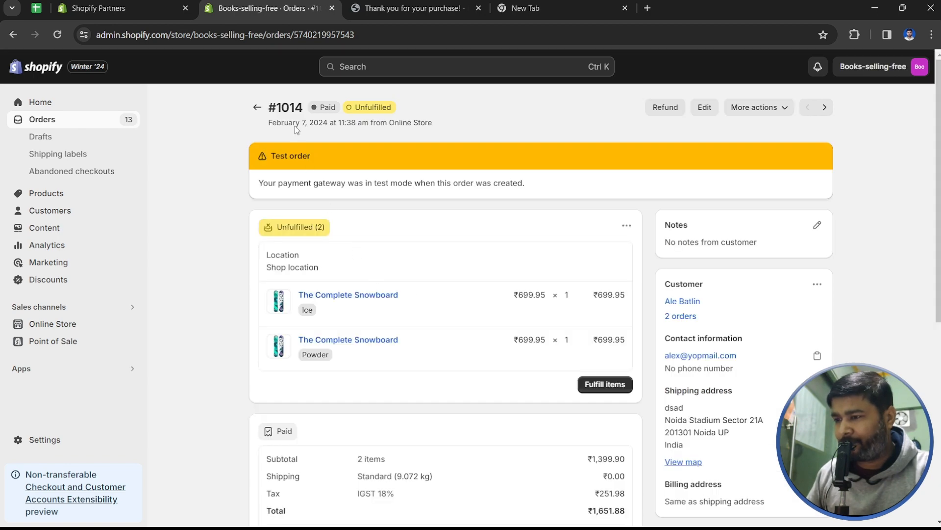
- Review the new paid order's timeline, then return to the Orders list
{"action": "scroll", "coordinate": [463, 294], "scroll_direction": "down", "scroll_amount": 3}
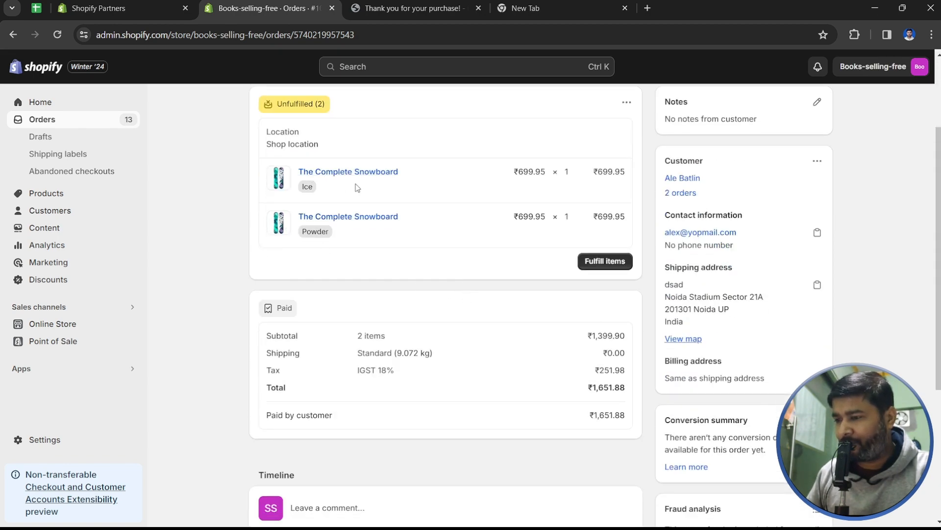
{"action": "scroll", "coordinate": [469, 233], "scroll_direction": "down", "scroll_amount": 5}
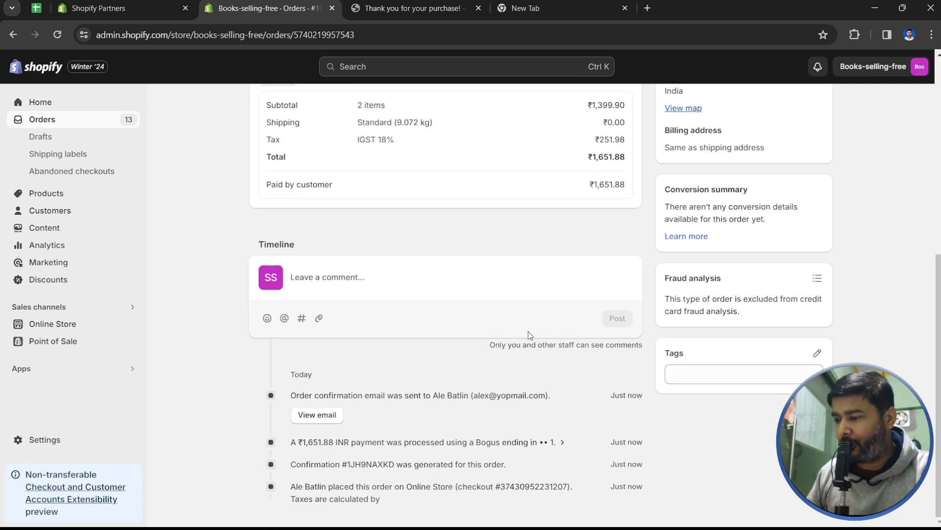
{"action": "left_click_drag", "start_coordinate": [658, 393], "coordinate": [615, 397]}
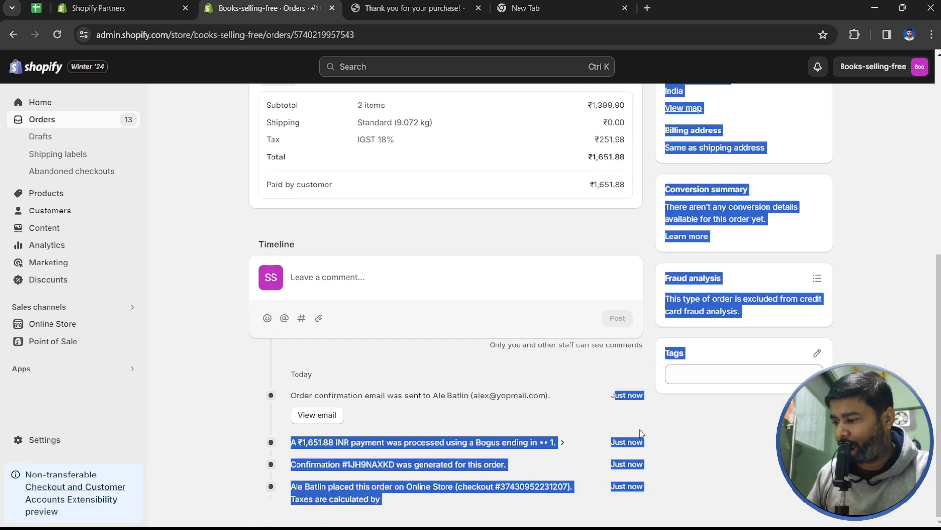
{"action": "left_click", "coordinate": [617, 440]}
{"action": "scroll", "coordinate": [444, 294], "scroll_direction": "up", "scroll_amount": 8}
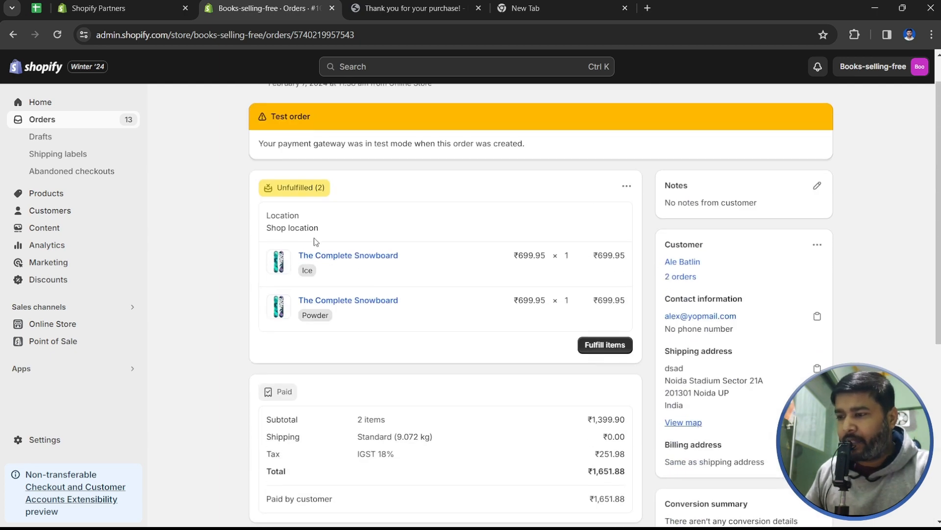
{"action": "left_click", "coordinate": [75, 123]}
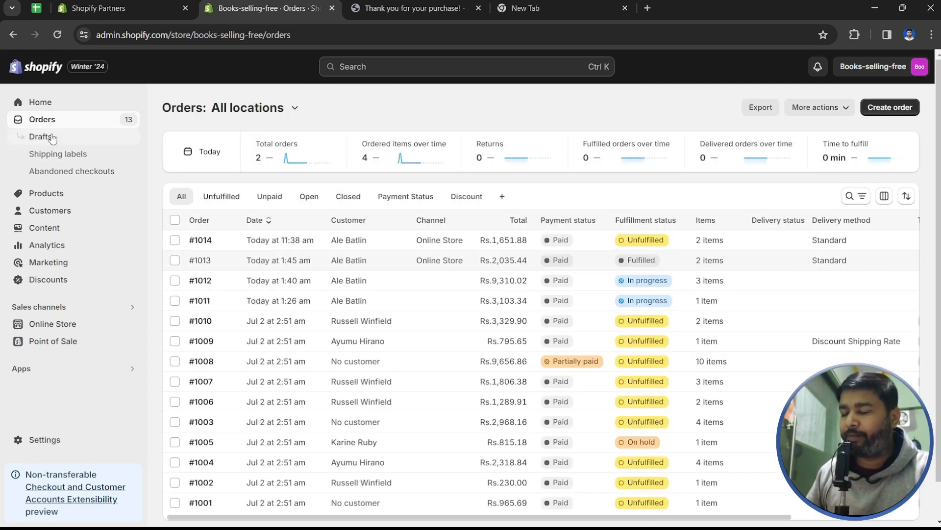
- Start a new draft order and add The 3p Fulfilled Snowboard via product search
{"action": "left_click", "coordinate": [138, 135]}
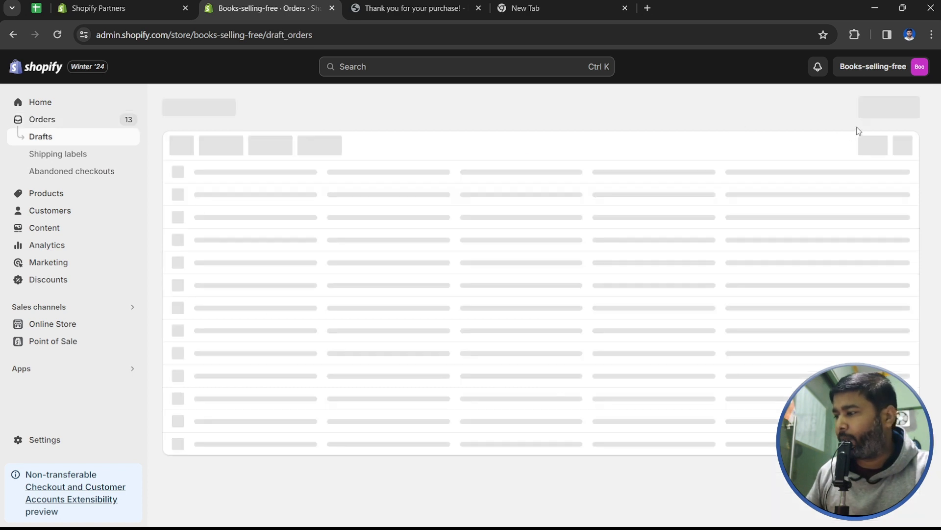
{"action": "left_click", "coordinate": [889, 108]}
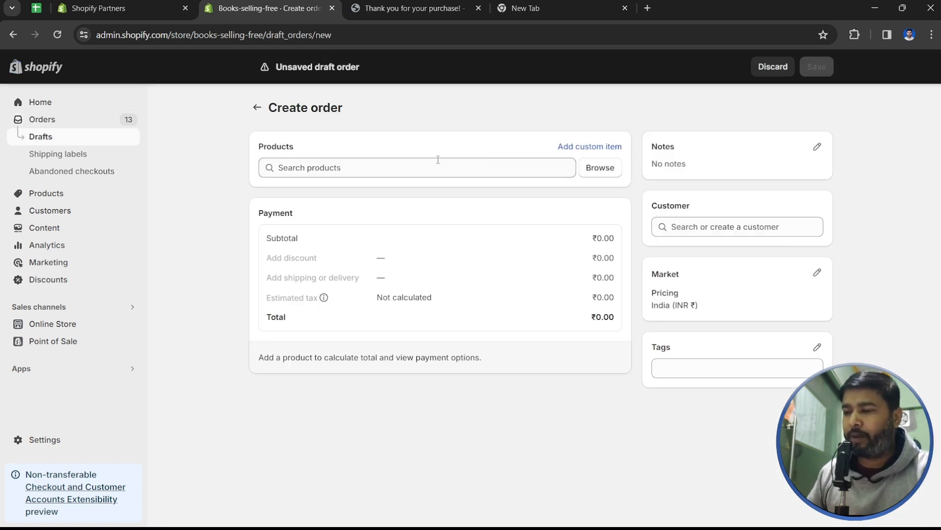
{"action": "left_click", "coordinate": [364, 168]}
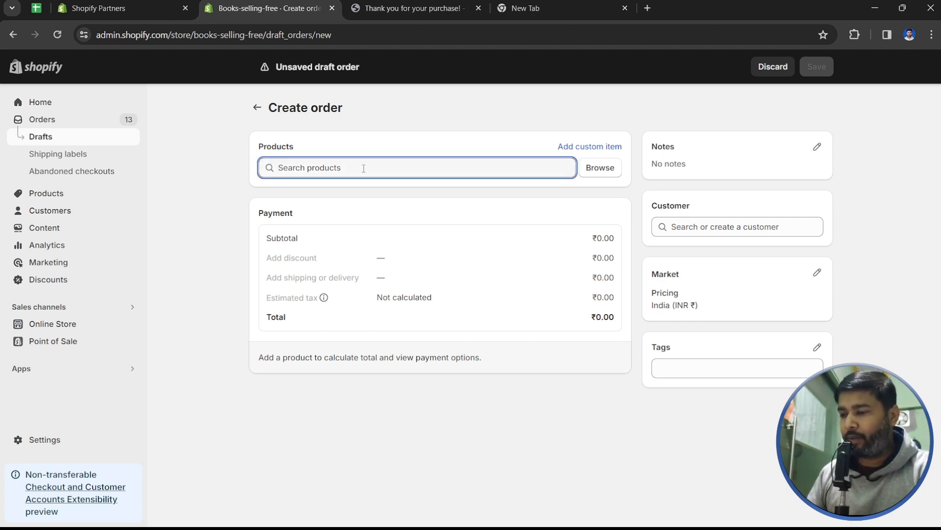
{"action": "type", "text": "the "}
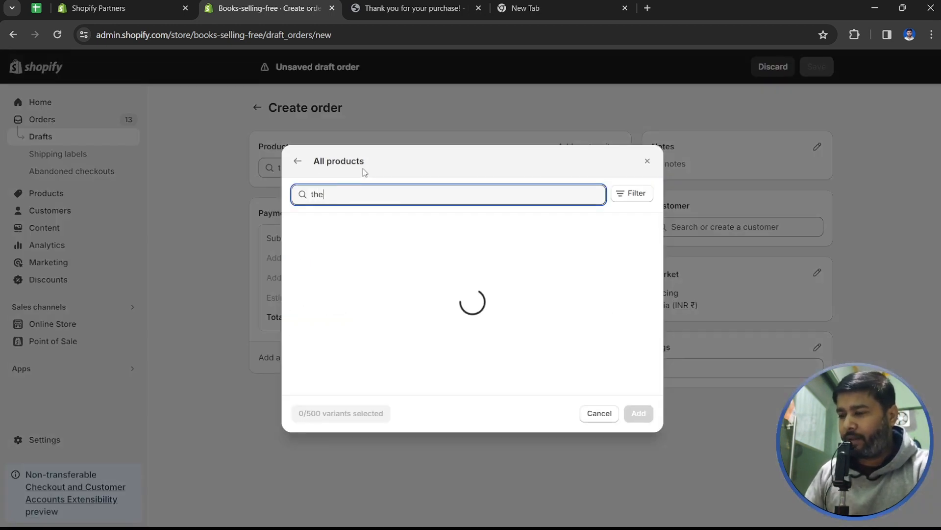
{"action": "type", "text": "3p"}
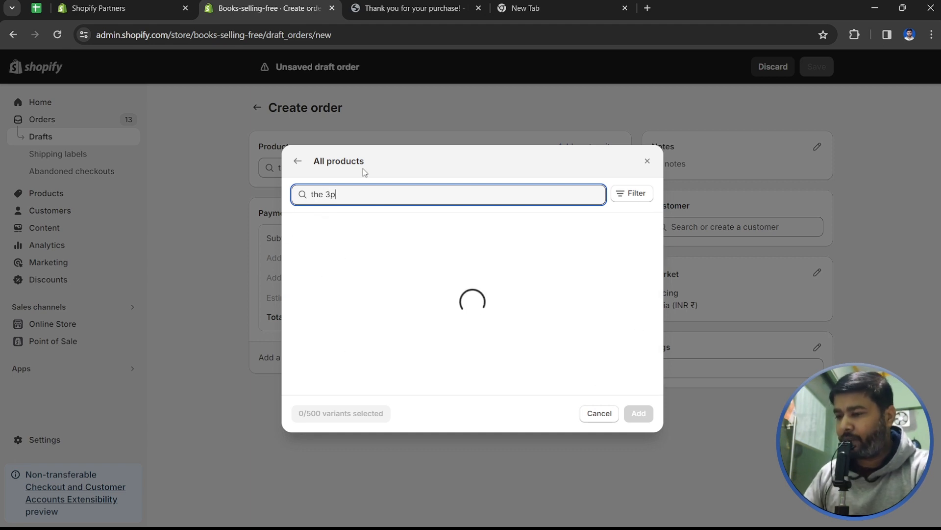
{"action": "left_click", "coordinate": [422, 233]}
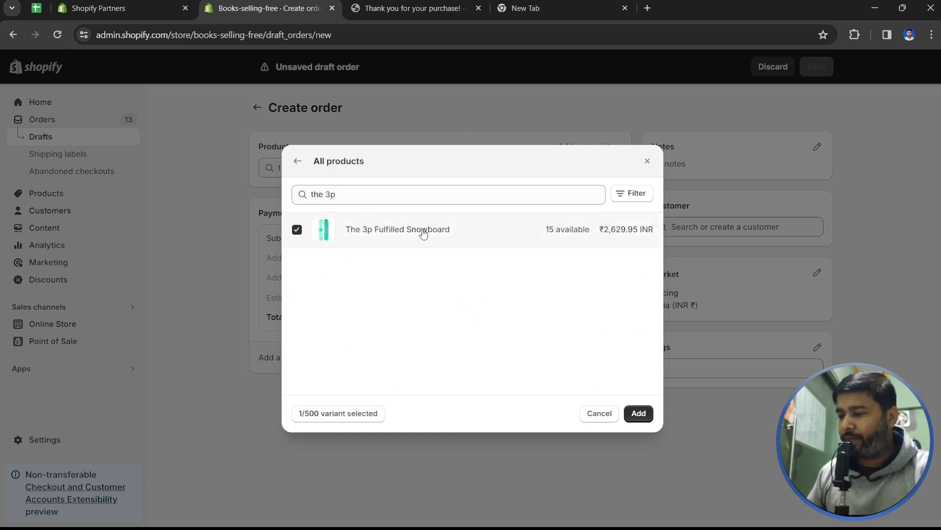
{"action": "left_click", "coordinate": [638, 413]}
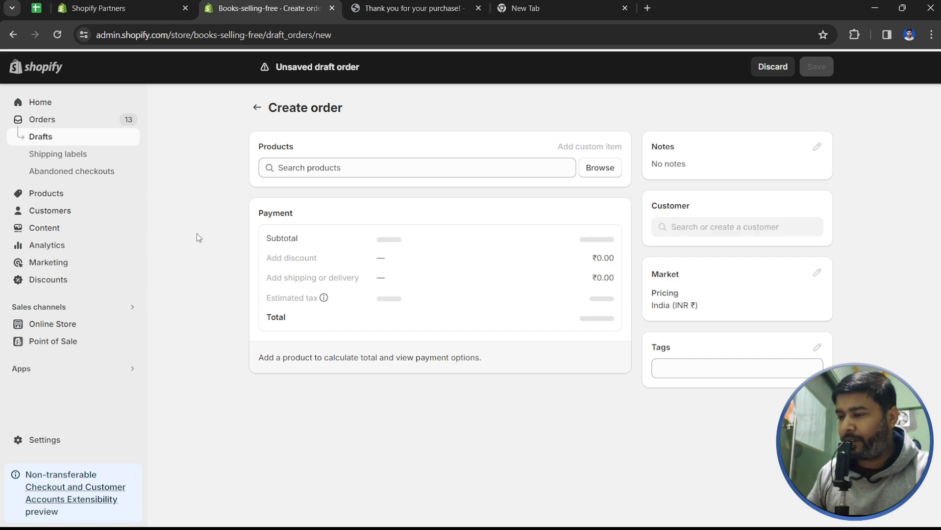
- Assign the existing customer to the draft, totalling ₹3,103.34 with 18% IGST
{"action": "left_click", "coordinate": [725, 227]}
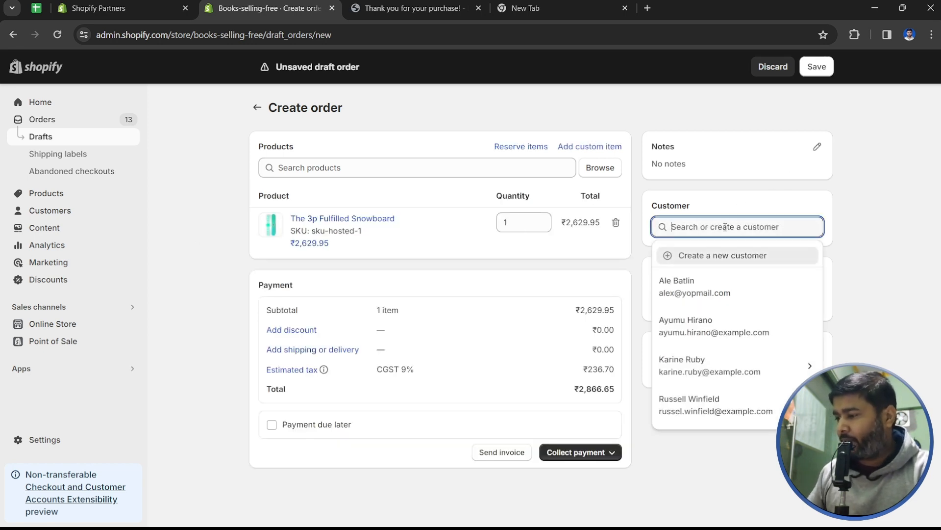
{"action": "left_click", "coordinate": [745, 293]}
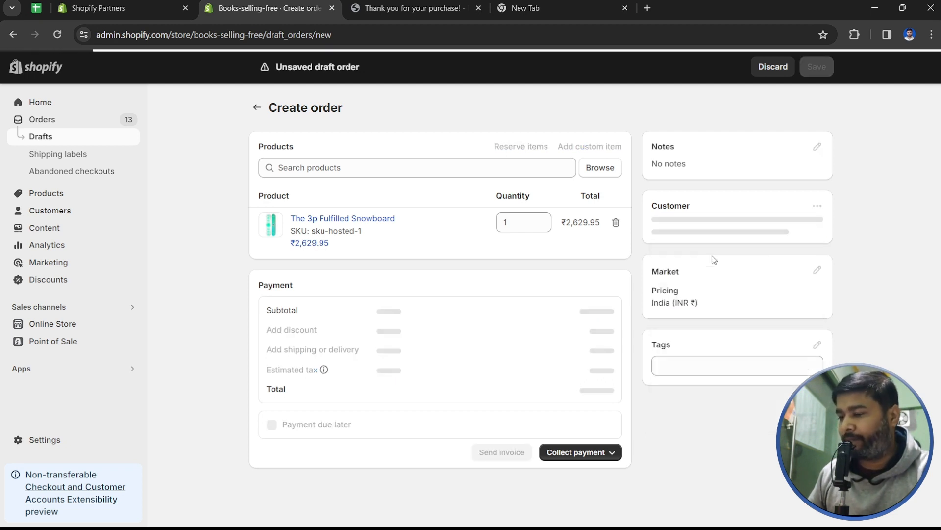
{"action": "scroll", "coordinate": [679, 310], "scroll_direction": "down", "scroll_amount": 1}
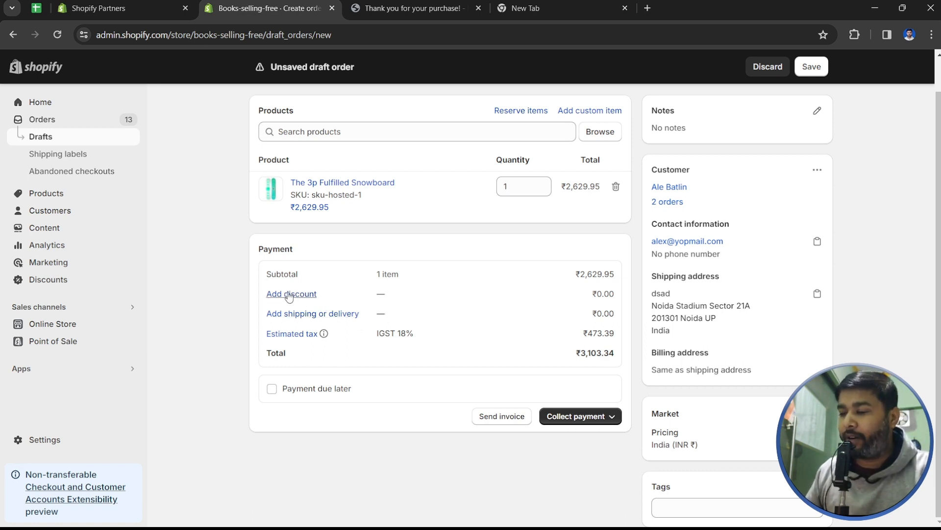
- Apply the 50discount code, taking off ₹1,314.98 for a ₹1,551.66 total
{"action": "left_click", "coordinate": [289, 295]}
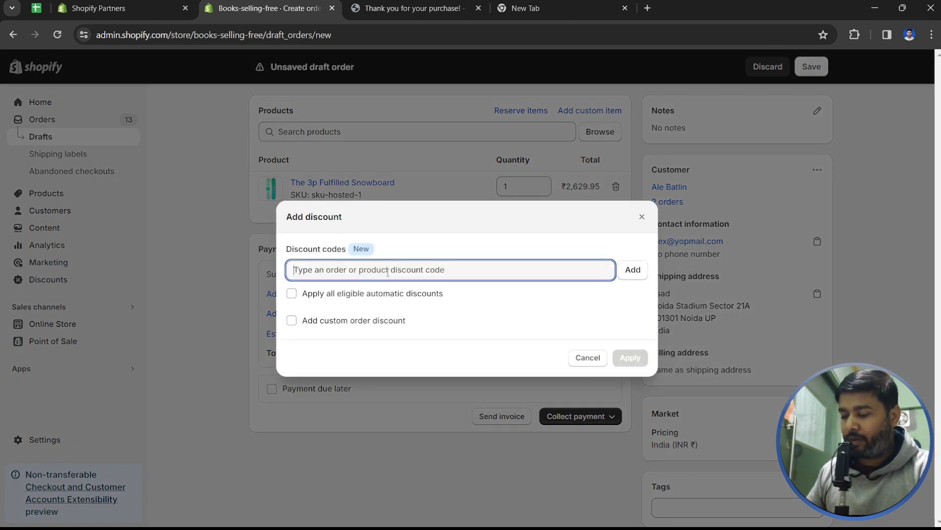
{"action": "type", "text": "50discount"}
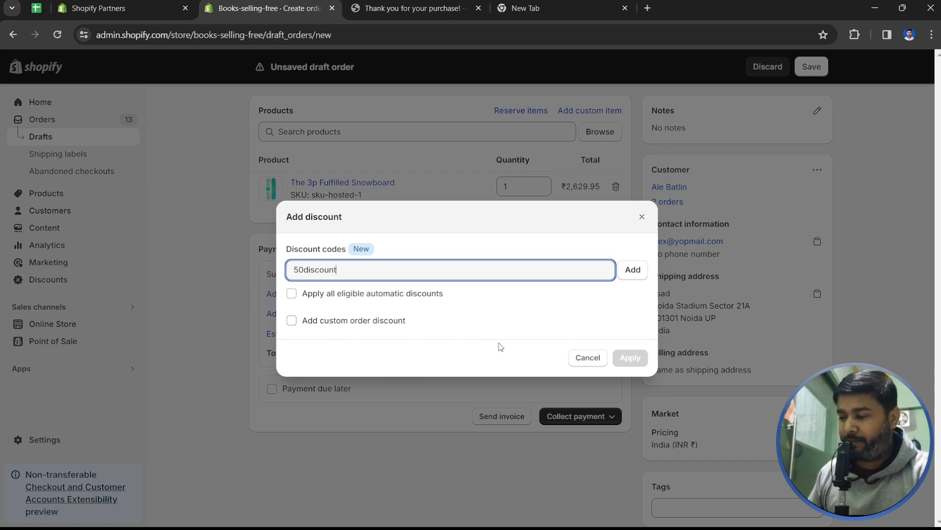
{"action": "left_click", "coordinate": [634, 270]}
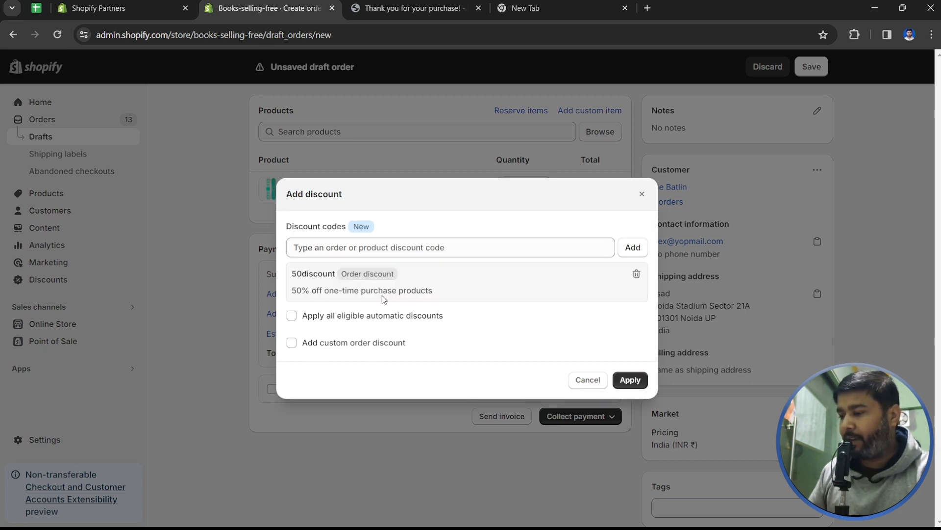
{"action": "left_click", "coordinate": [633, 384]}
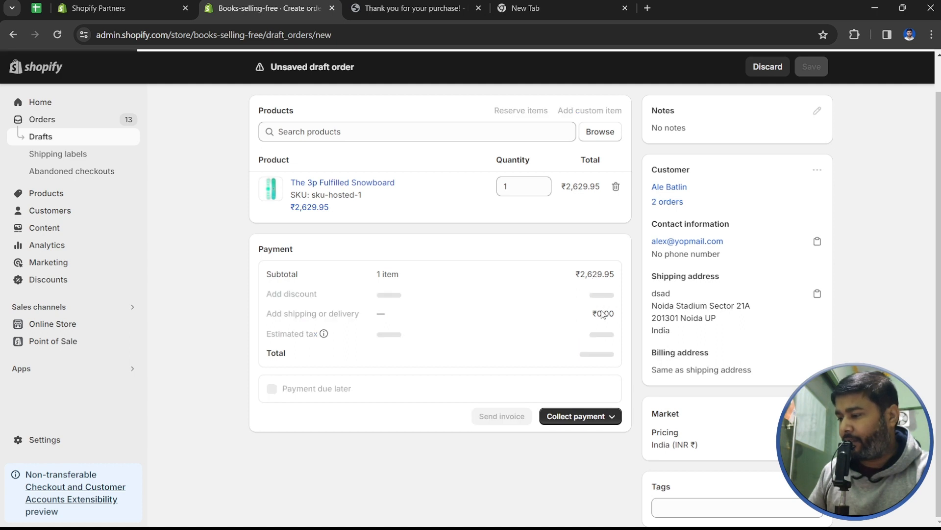
{"action": "left_click_drag", "start_coordinate": [435, 291], "coordinate": [391, 293]}
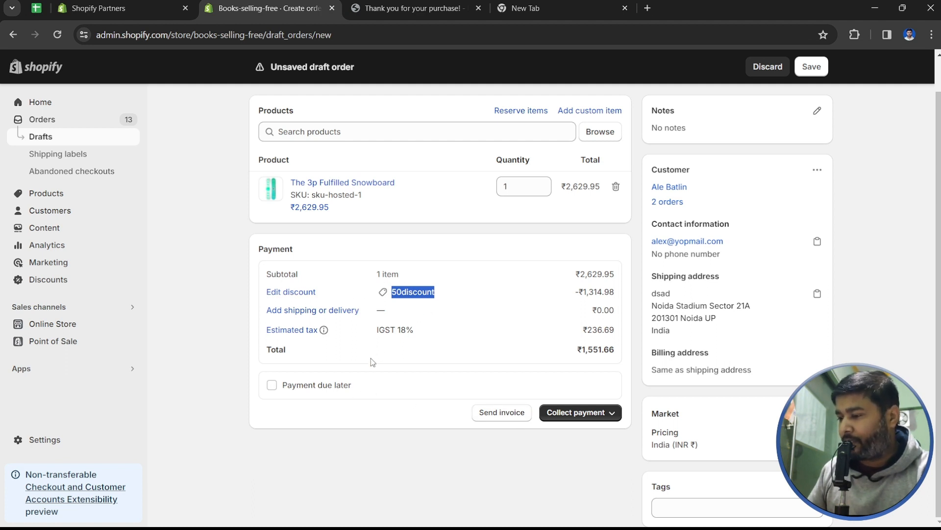
- Leave Payment due later off and save the ₹1,551.66 draft through Send invoice
{"action": "left_click", "coordinate": [311, 387]}
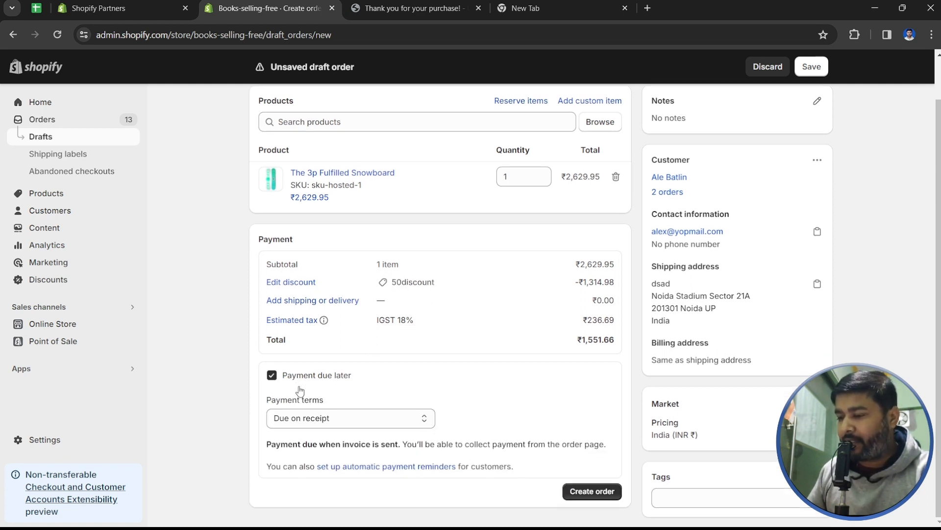
{"action": "left_click", "coordinate": [345, 424]}
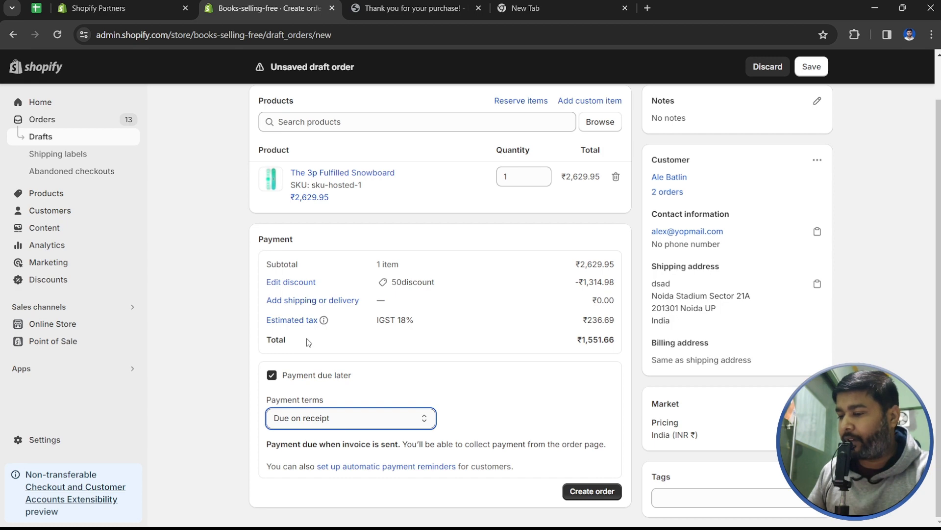
{"action": "left_click", "coordinate": [246, 374]}
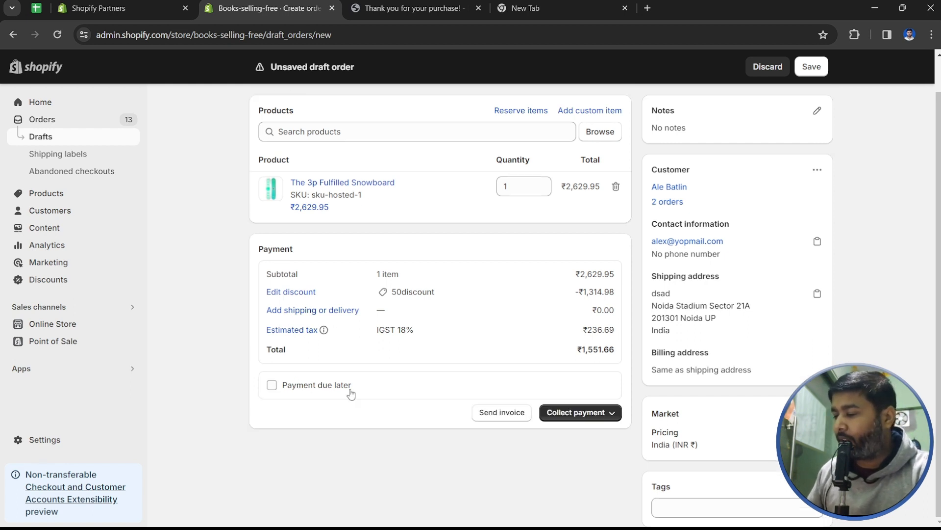
{"action": "left_click", "coordinate": [496, 414]}
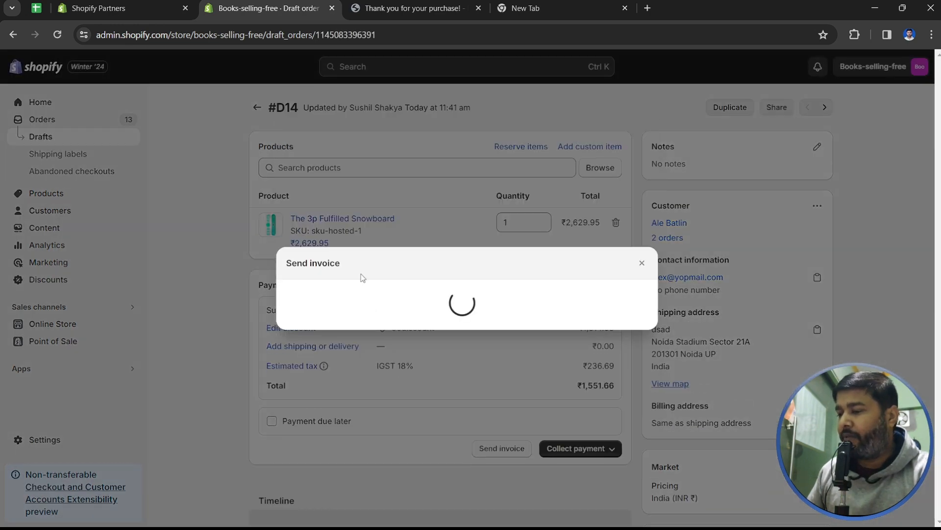
- Cancel the invoice and credit-card forms unsent, then reopen the Collect payment options
{"action": "left_click", "coordinate": [328, 338]}
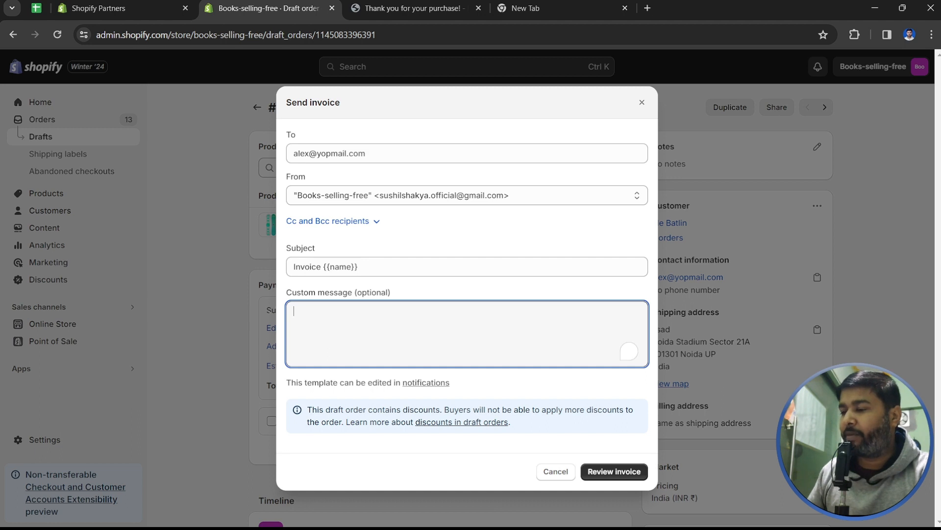
{"action": "left_click", "coordinate": [556, 471]}
{"action": "left_click", "coordinate": [592, 449]}
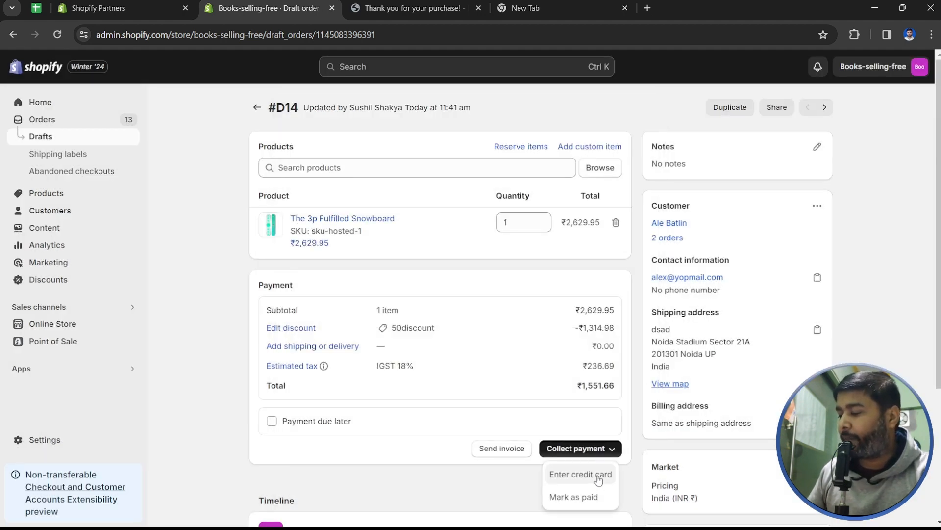
{"action": "scroll", "coordinate": [598, 478], "scroll_direction": "down", "scroll_amount": 1}
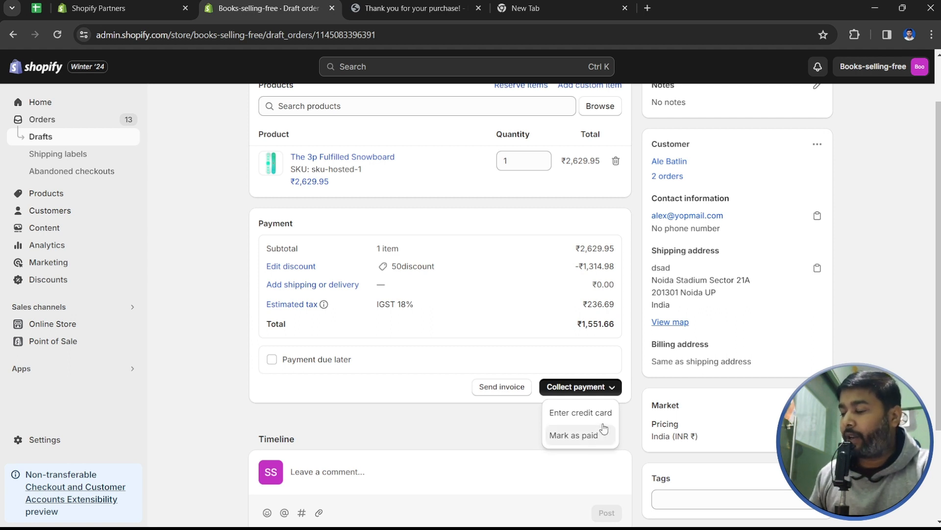
{"action": "left_click", "coordinate": [580, 412]}
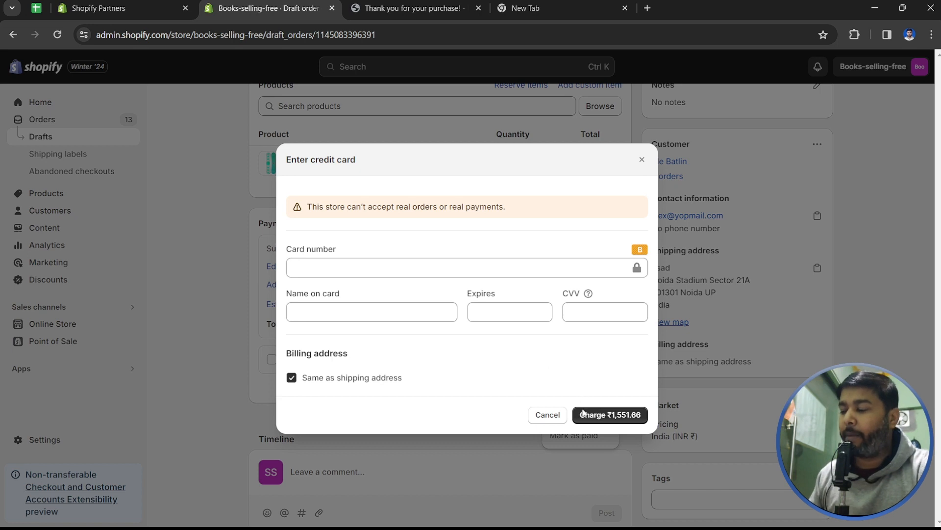
{"action": "left_click", "coordinate": [549, 415]}
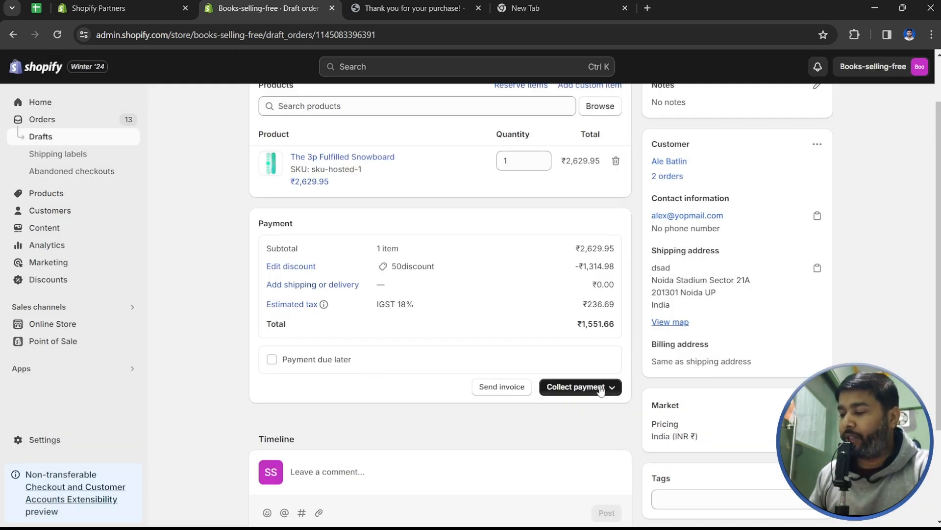
{"action": "left_click", "coordinate": [601, 391]}
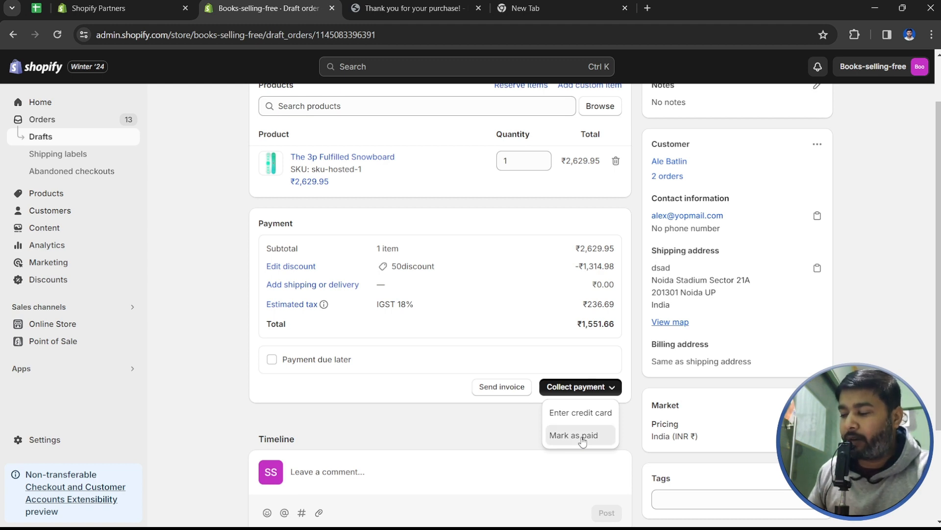
- Mark the draft as paid, creating a Paid, Unfulfilled ₹1,551.66 order, then return to Drafts
{"action": "left_click", "coordinate": [582, 437]}
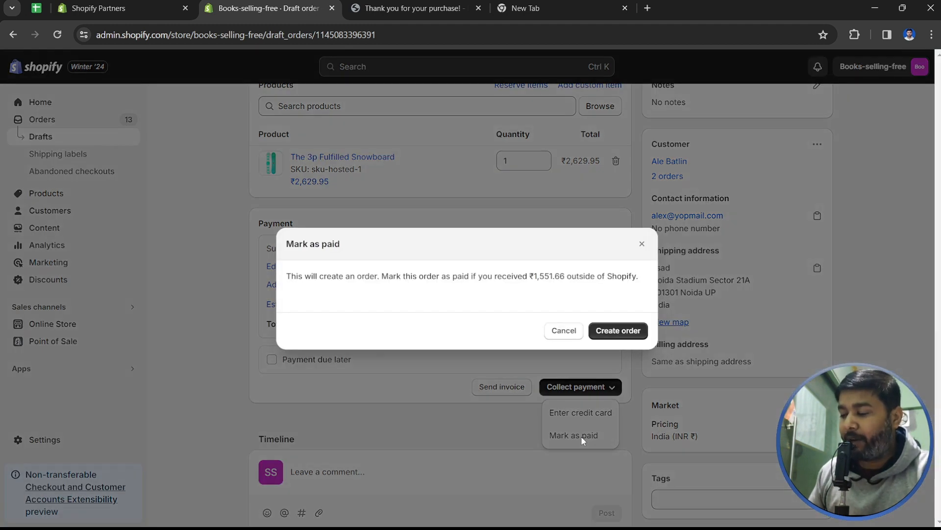
{"action": "left_click", "coordinate": [621, 332]}
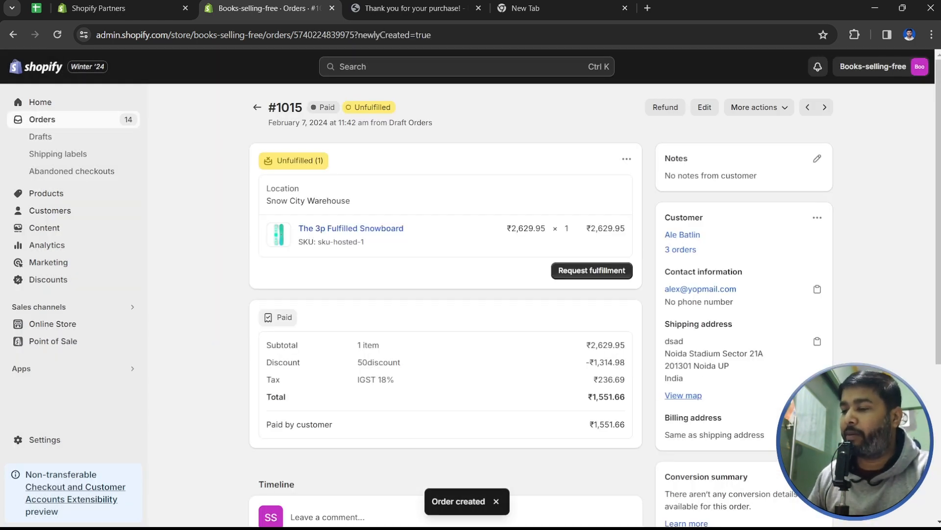
{"action": "scroll", "coordinate": [804, 372], "scroll_direction": "down", "scroll_amount": 3}
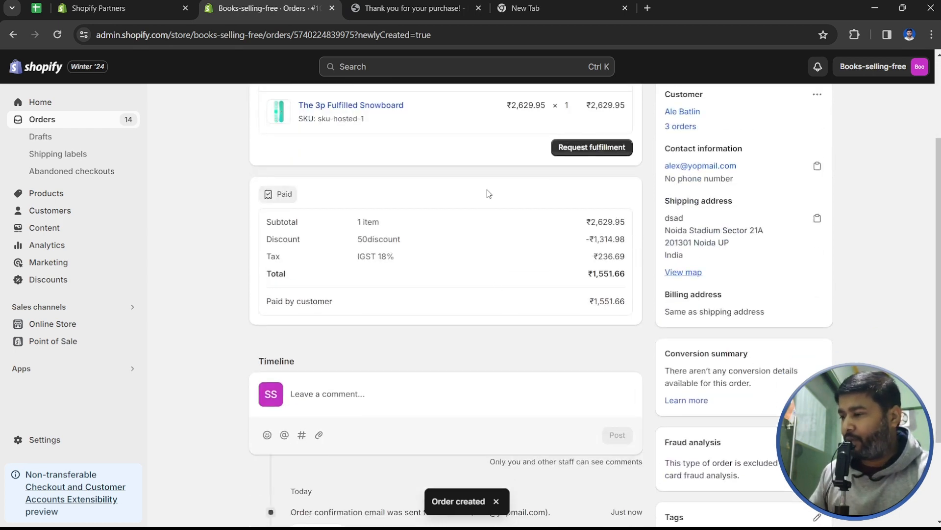
{"action": "scroll", "coordinate": [487, 193], "scroll_direction": "up", "scroll_amount": 3}
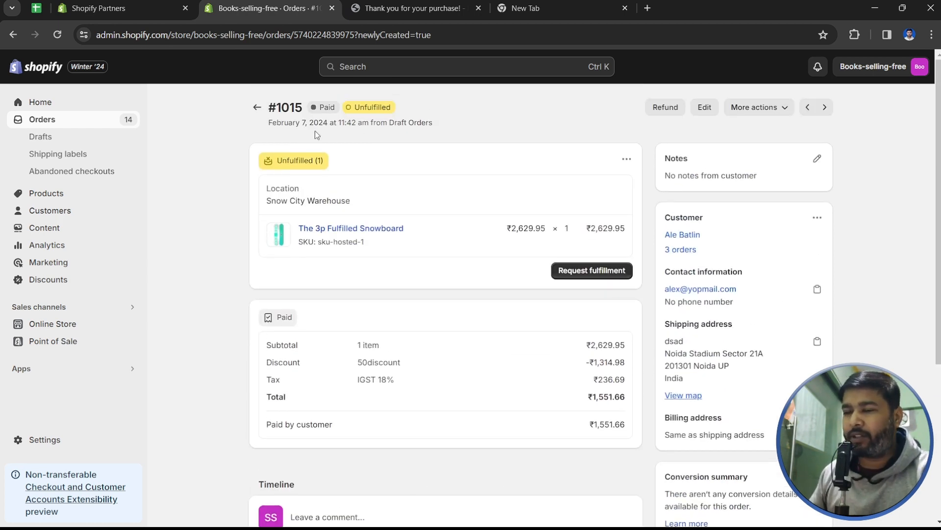
{"action": "left_click", "coordinate": [57, 139]}
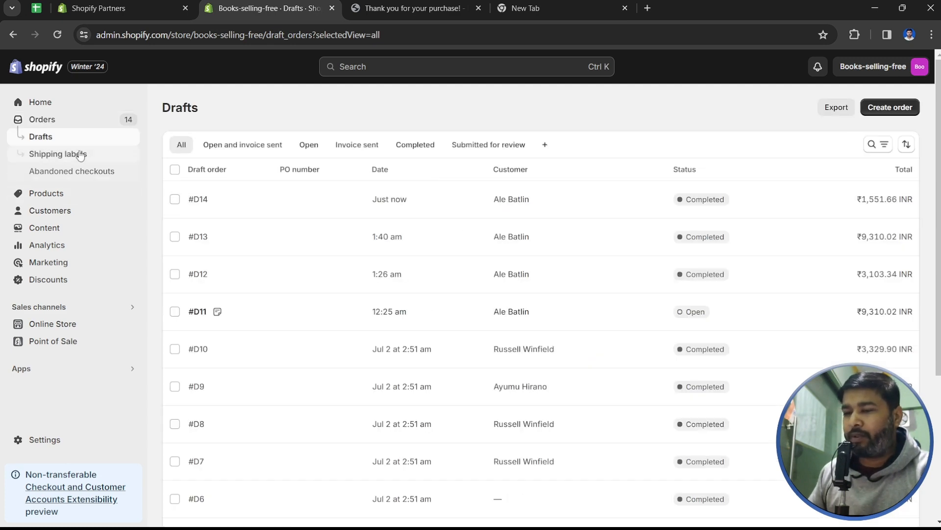
- Go to the Orders list and preview, then dismiss, order #1015's customer details
{"action": "left_click", "coordinate": [76, 124]}
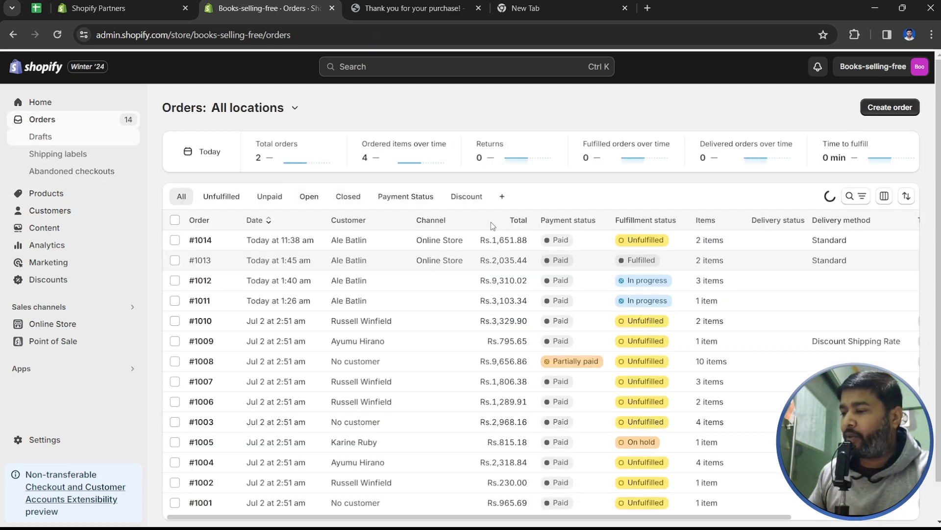
{"action": "left_click", "coordinate": [400, 241]}
{"action": "left_click", "coordinate": [431, 240]}
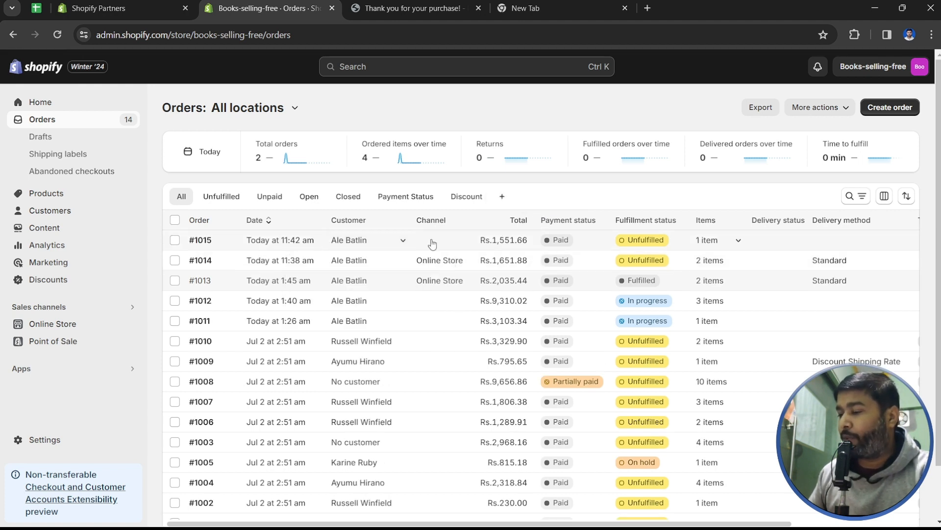
- Open order #1015 and start a fulfillment request from Snow City Warehouse
{"action": "left_click", "coordinate": [432, 244]}
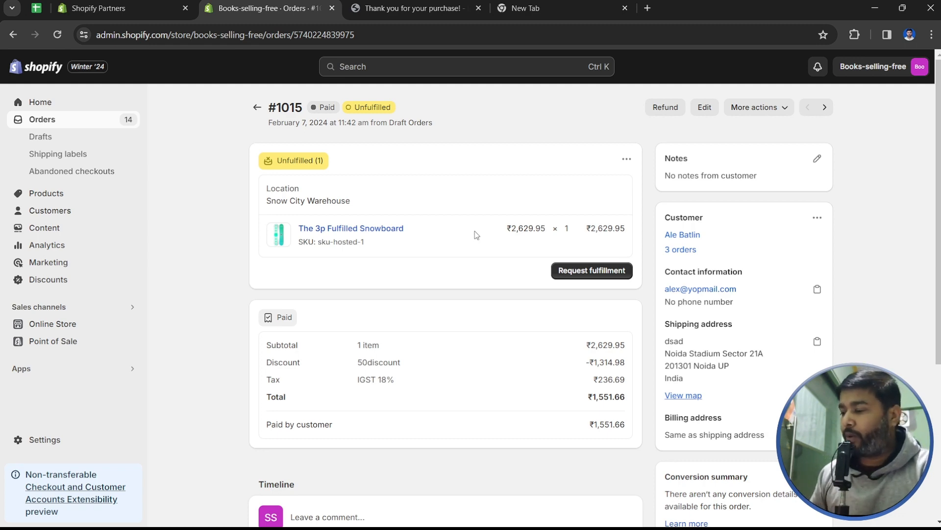
{"action": "scroll", "coordinate": [619, 281], "scroll_direction": "down", "scroll_amount": 4}
{"action": "scroll", "coordinate": [576, 152], "scroll_direction": "up", "scroll_amount": 1}
{"action": "scroll", "coordinate": [611, 149], "scroll_direction": "up", "scroll_amount": 2}
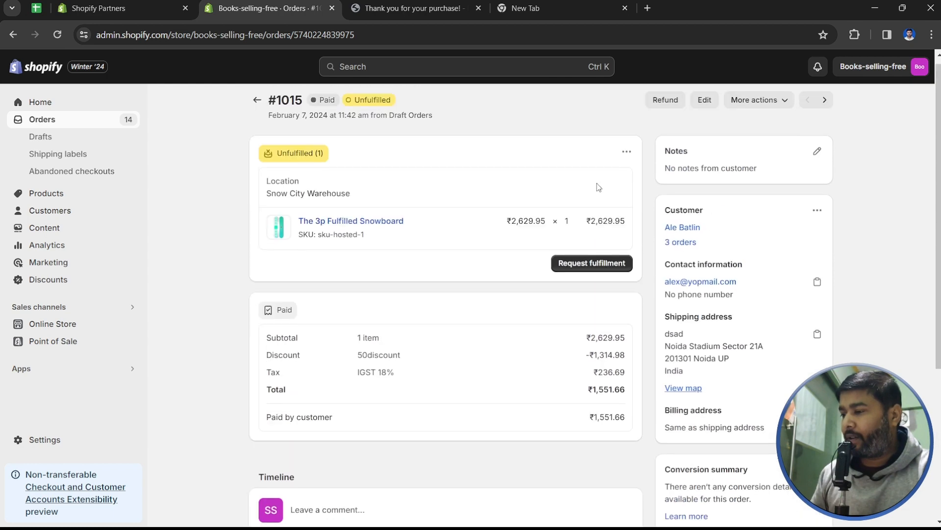
{"action": "left_click", "coordinate": [603, 269]}
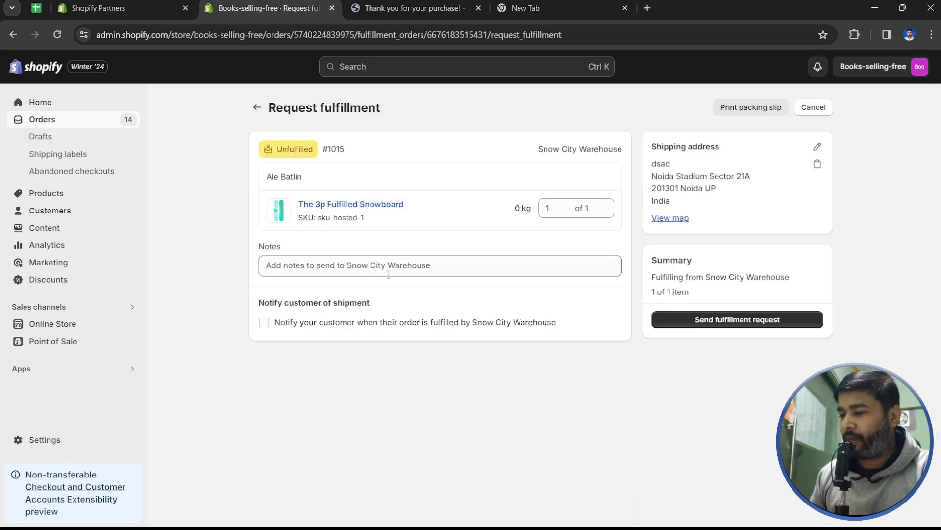
- Send the fulfillment request with the note 'I have send pernaly order' to the warehouse
{"action": "left_click", "coordinate": [376, 266]}
{"action": "type", "text": "I have "}
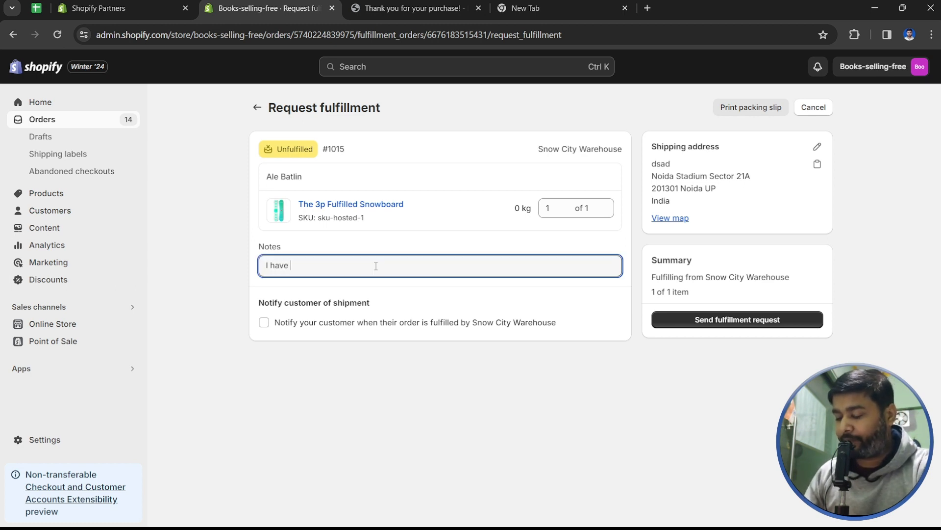
{"action": "type", "text": "send pero"}
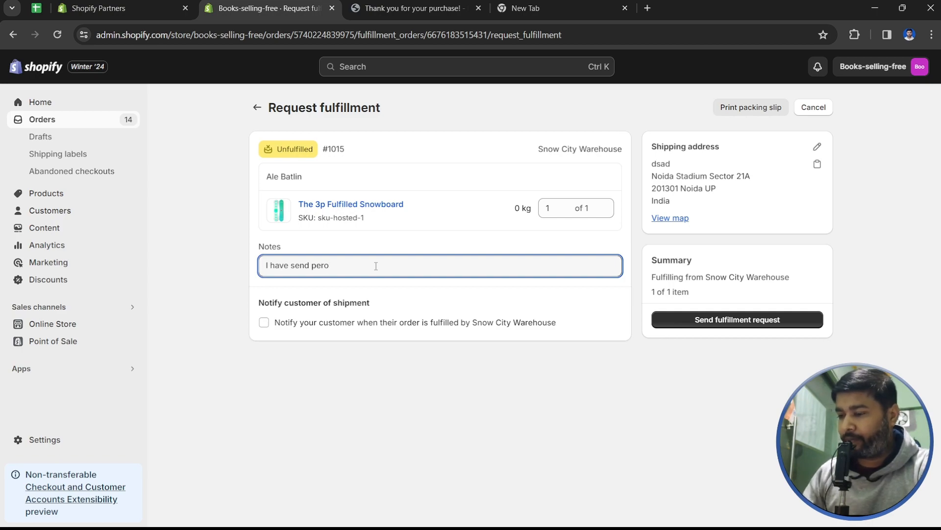
{"action": "key", "text": "BackSpace"}
{"action": "type", "text": "naly order"}
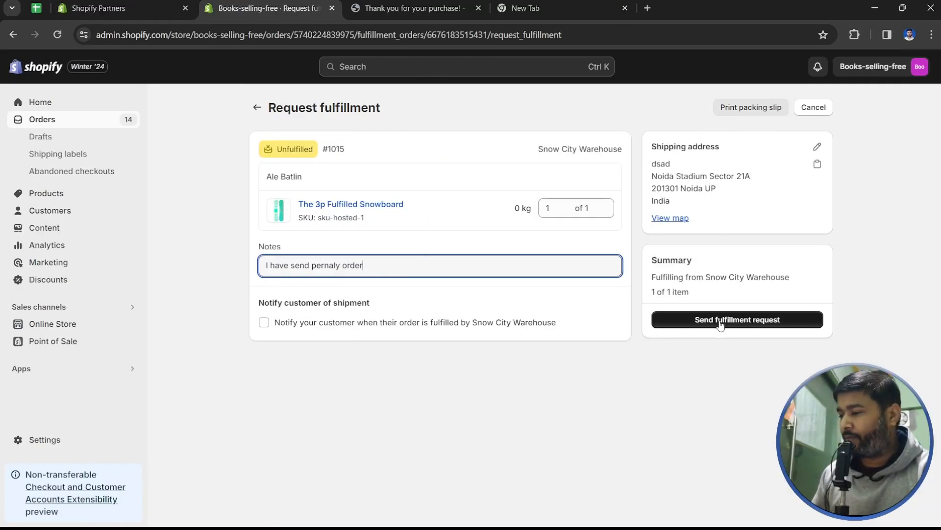
{"action": "left_click", "coordinate": [720, 321]}
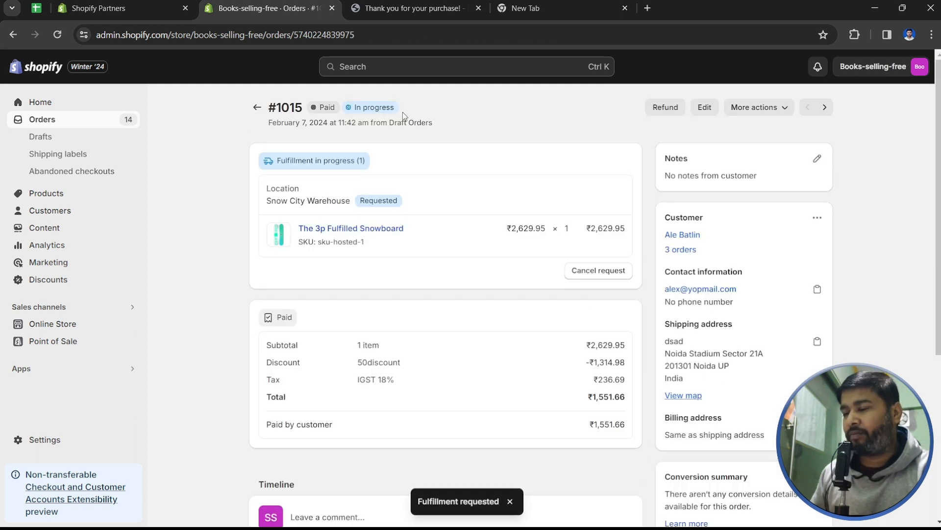
{"action": "left_click_drag", "start_coordinate": [269, 123], "coordinate": [277, 123]}
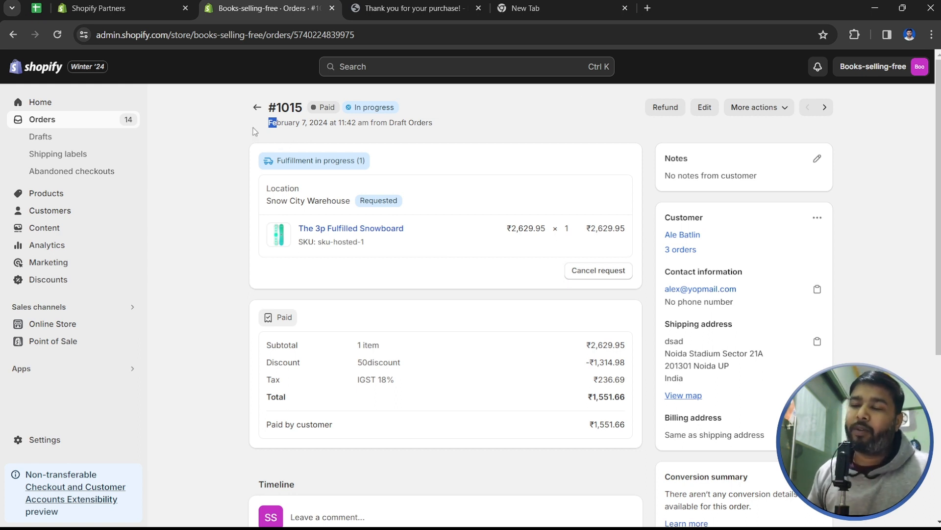
{"action": "left_click", "coordinate": [409, 8]}
{"action": "scroll", "coordinate": [202, 163], "scroll_direction": "up", "scroll_amount": 3}
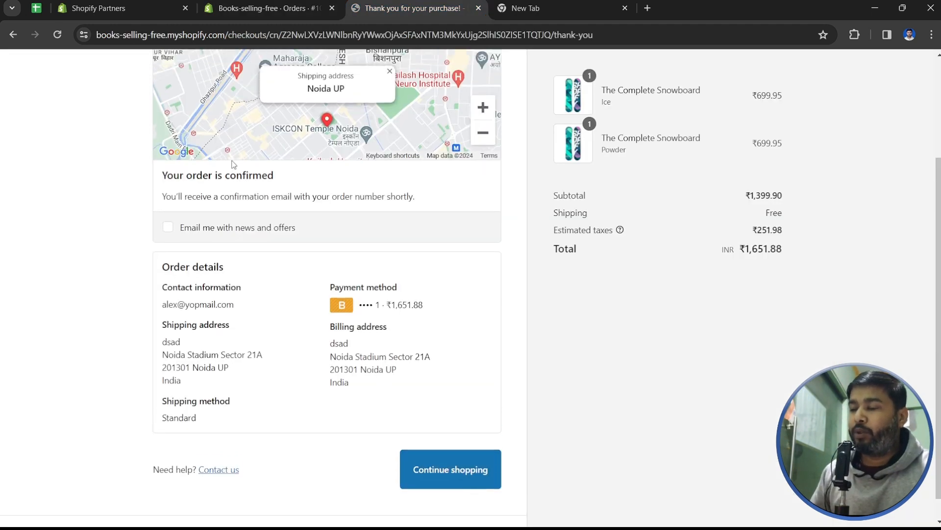
{"action": "scroll", "coordinate": [498, 314], "scroll_direction": "down", "scroll_amount": 3}
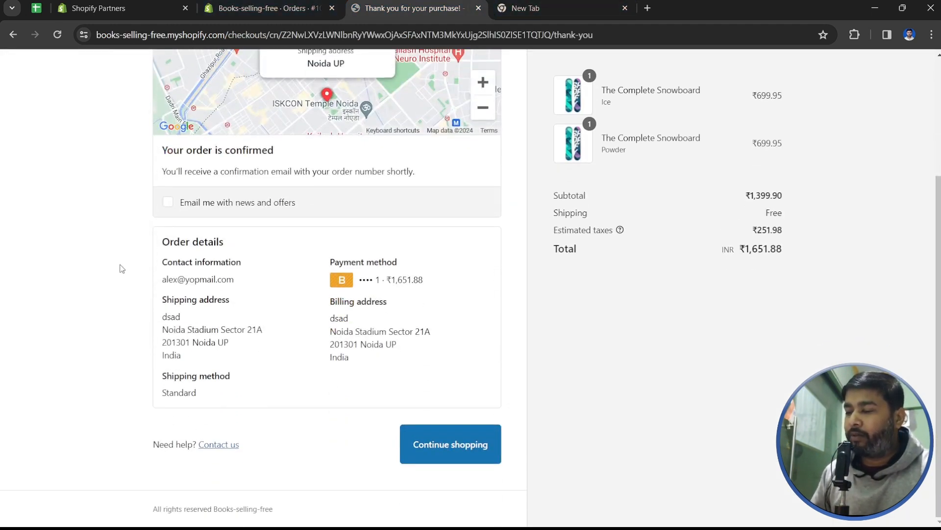
{"action": "left_click_drag", "start_coordinate": [117, 245], "coordinate": [286, 395]}
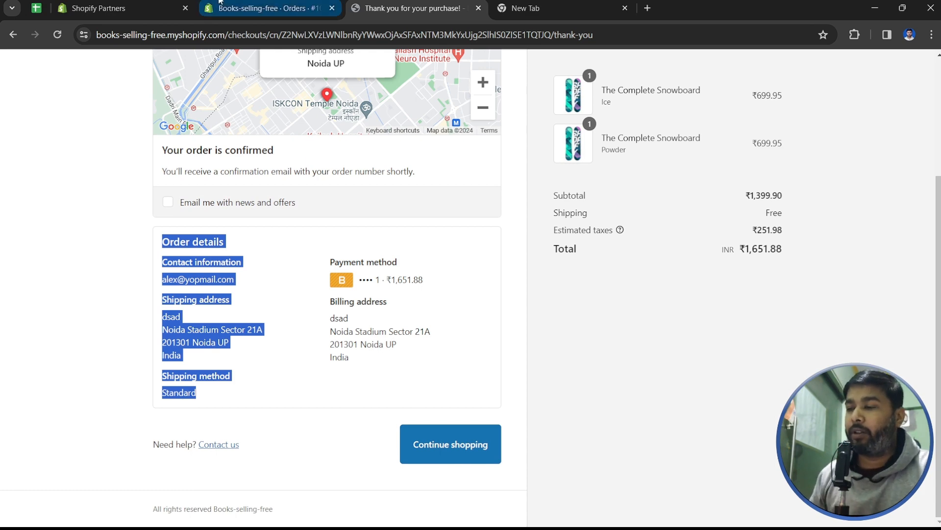
{"action": "left_click", "coordinate": [267, 8]}
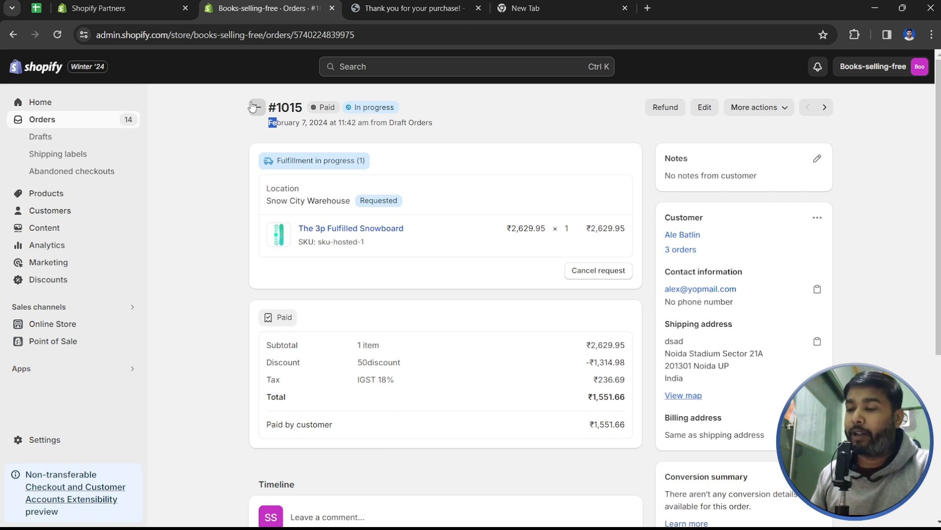
- Open the Drafts list and bring up its Export draft orders dialog
{"action": "left_click", "coordinate": [75, 137]}
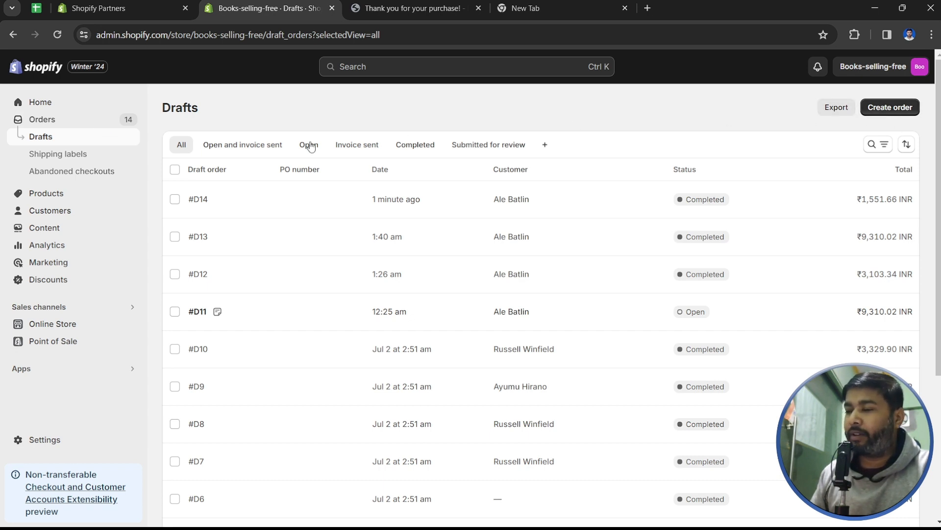
{"action": "left_click", "coordinate": [836, 109]}
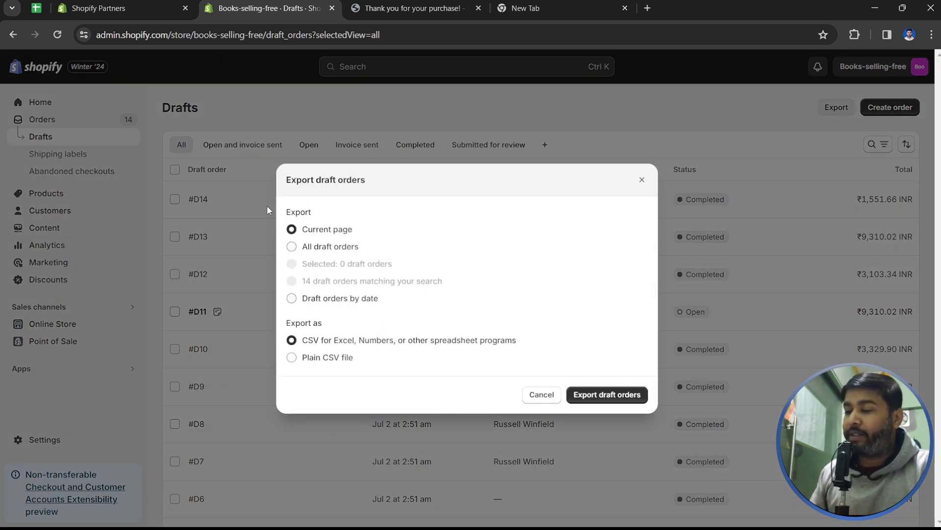
- Close the export dialog and select every draft order except #D14 and #D13
{"action": "left_click", "coordinate": [275, 118]}
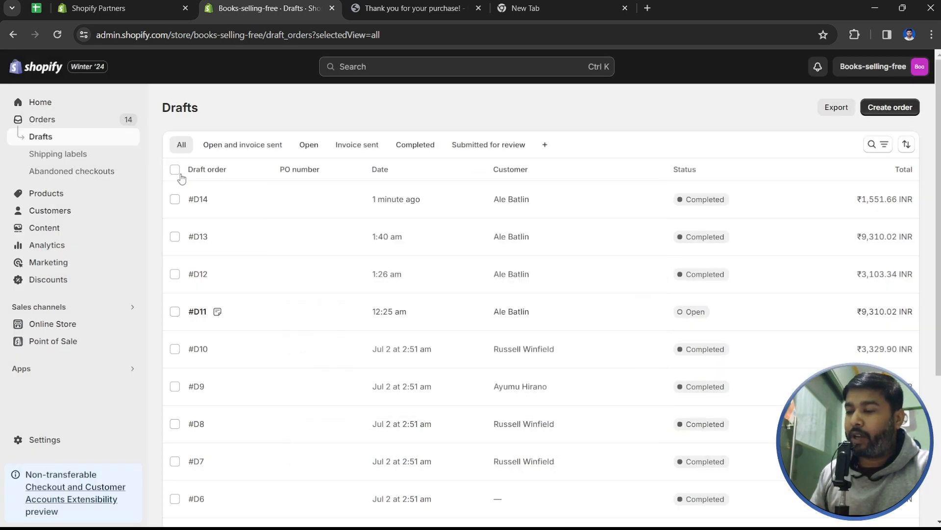
{"action": "left_click", "coordinate": [174, 169]}
{"action": "left_click", "coordinate": [175, 199]}
{"action": "left_click", "coordinate": [174, 236]}
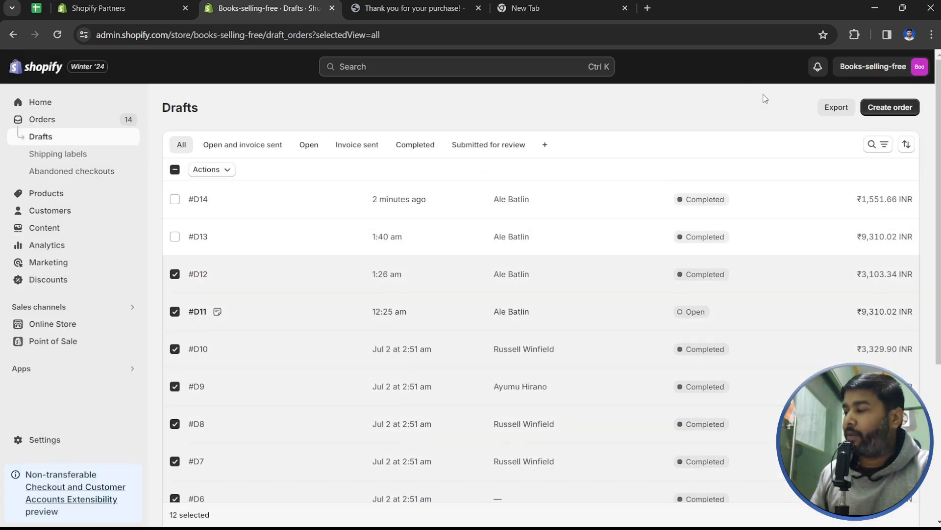
- Choose to export the 12 selected drafts, cancel without exporting, and go to Shipping labels
{"action": "left_click", "coordinate": [836, 107]}
{"action": "left_click", "coordinate": [314, 264]}
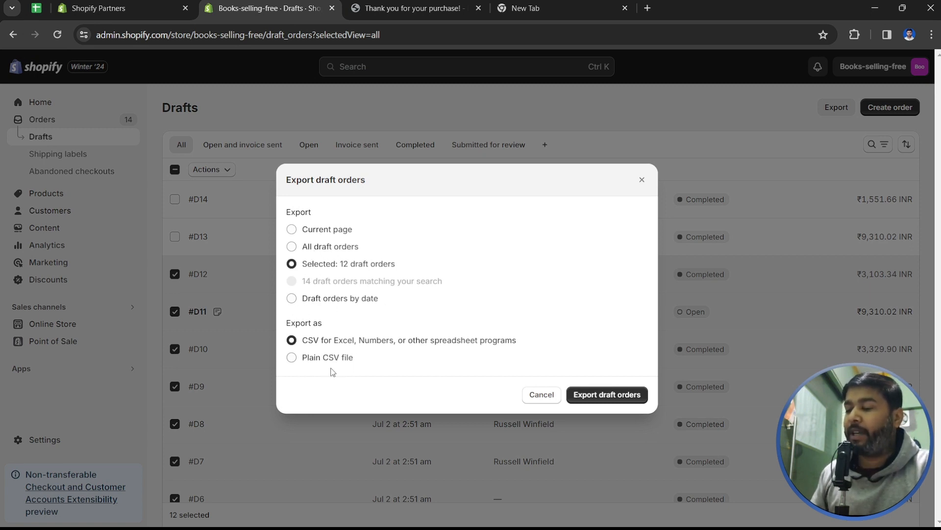
{"action": "left_click", "coordinate": [541, 394]}
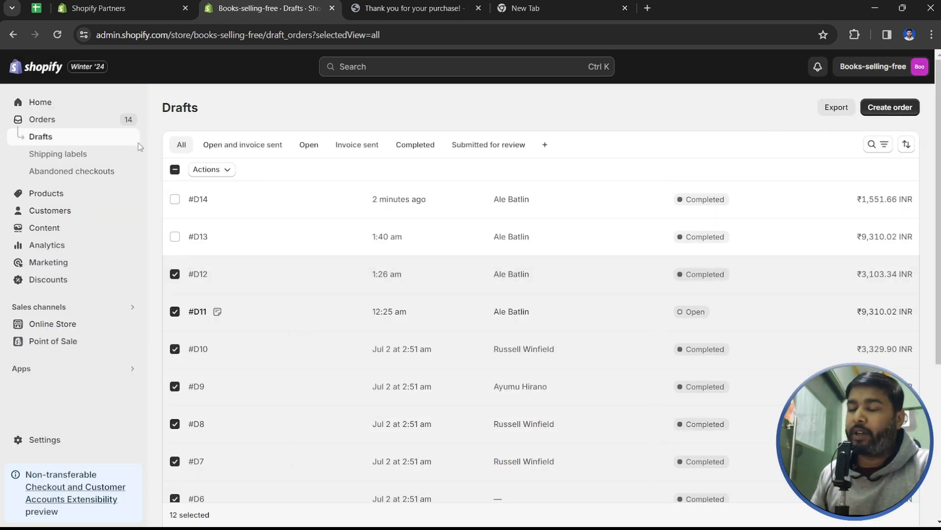
{"action": "left_click", "coordinate": [62, 154]}
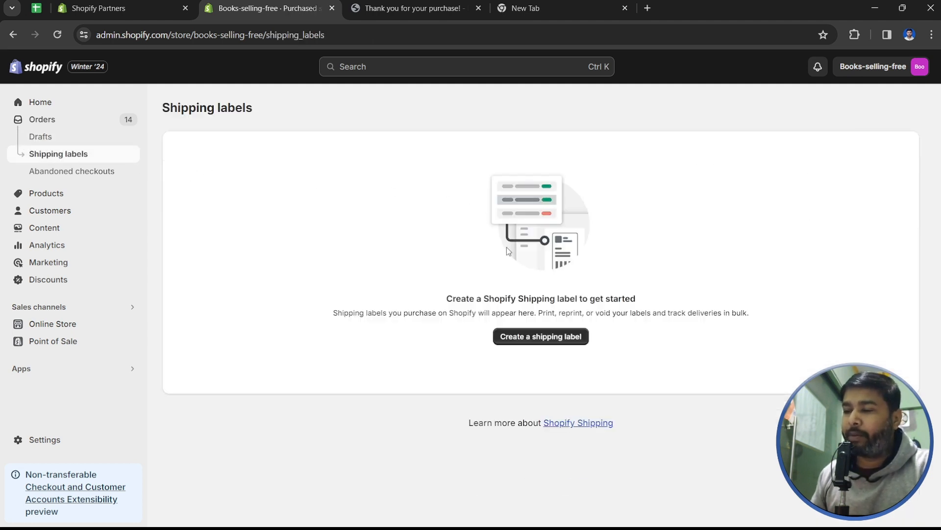
- View the empty Abandoned checkouts page, then return to the order's thank-you page
{"action": "left_click", "coordinate": [78, 171]}
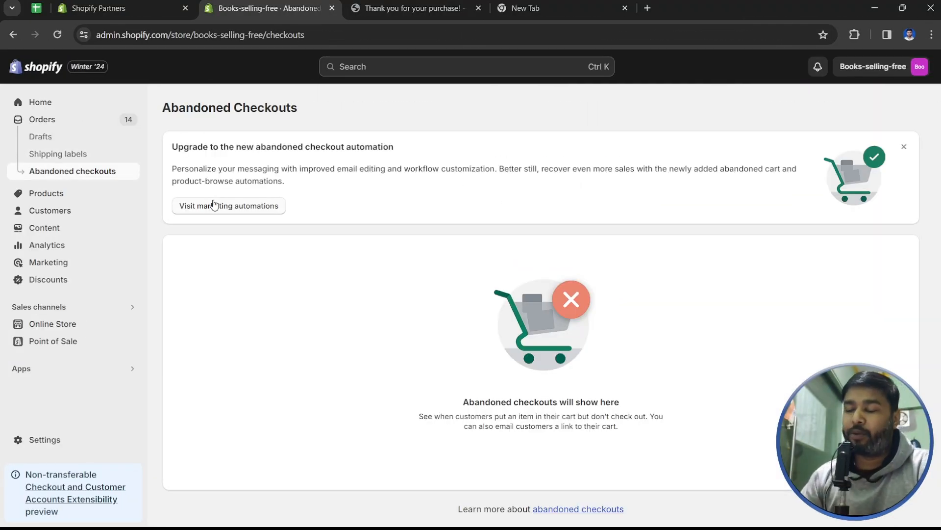
{"action": "left_click", "coordinate": [407, 8]}
{"action": "scroll", "coordinate": [145, 223], "scroll_direction": "up", "scroll_amount": 3}
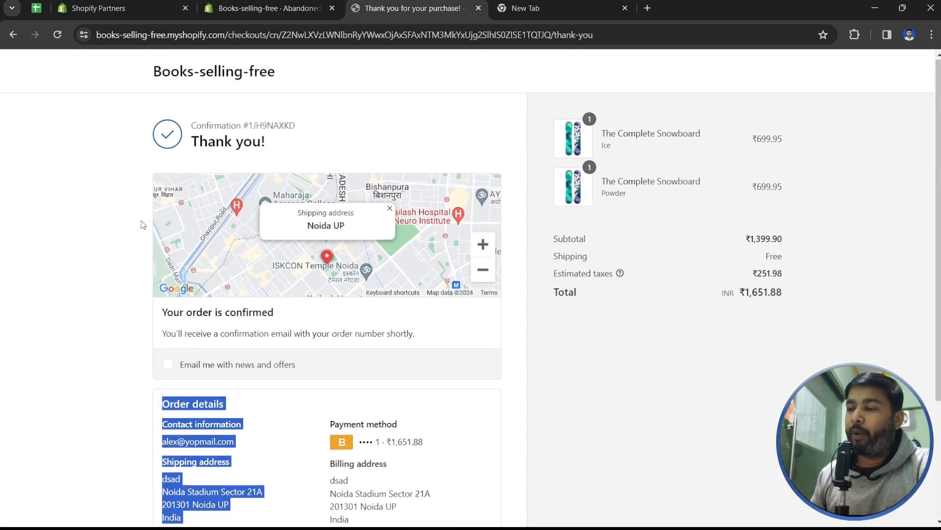
- Review the ₹1,651.88 thank-you page, switching between it and the admin's Abandoned Checkouts tab
{"action": "scroll", "coordinate": [142, 223], "scroll_direction": "down", "scroll_amount": 3}
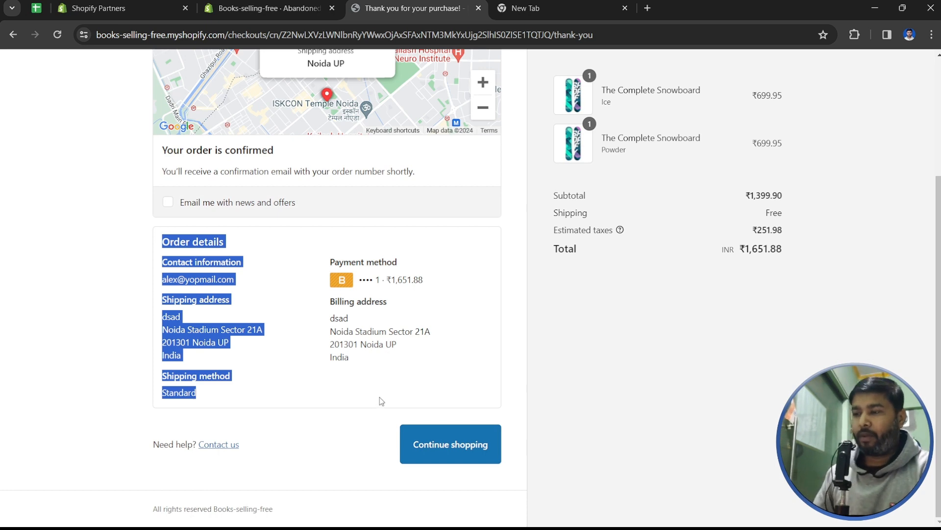
{"action": "scroll", "coordinate": [413, 494], "scroll_direction": "up", "scroll_amount": 3}
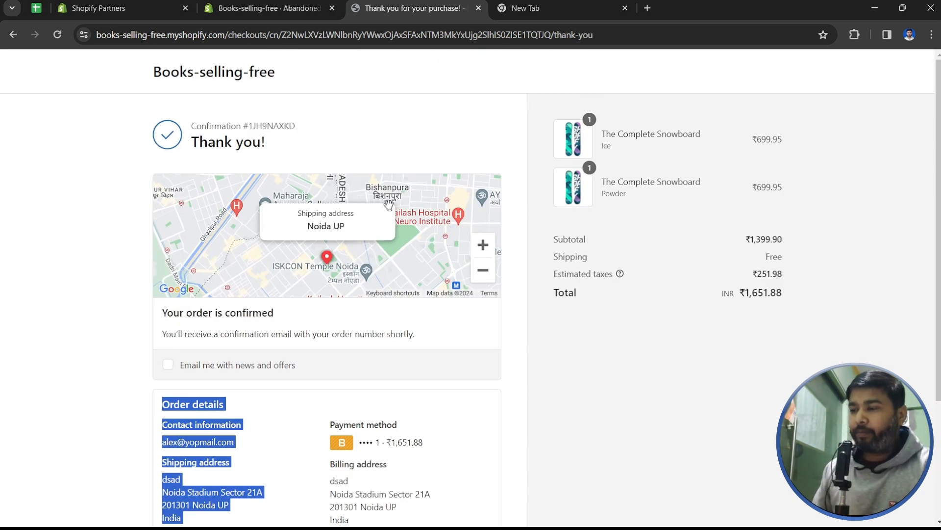
{"action": "left_click", "coordinate": [291, 4]}
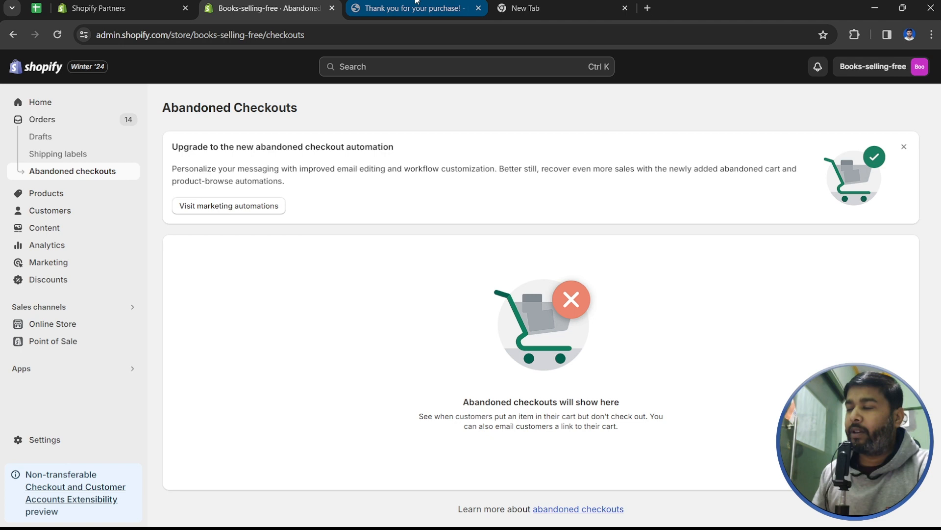
{"action": "left_click", "coordinate": [416, 2]}
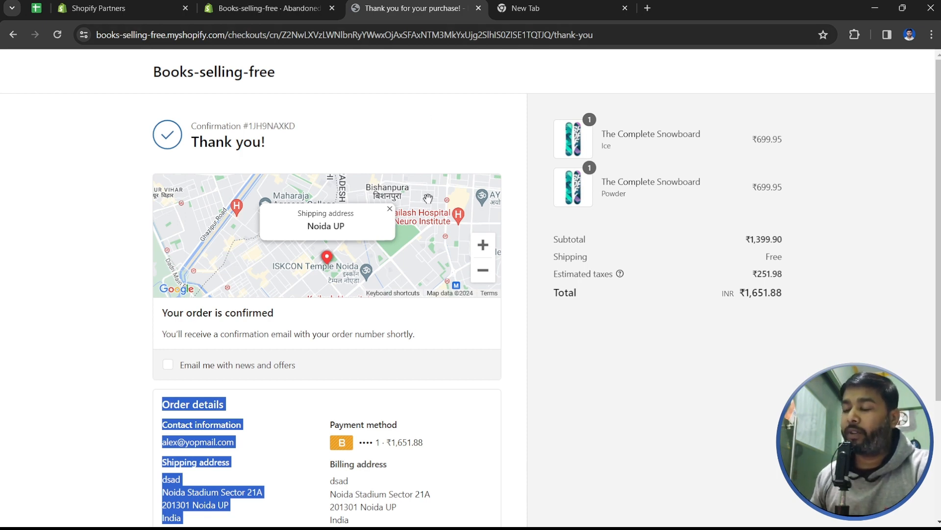
{"action": "scroll", "coordinate": [446, 329], "scroll_direction": "down", "scroll_amount": 3}
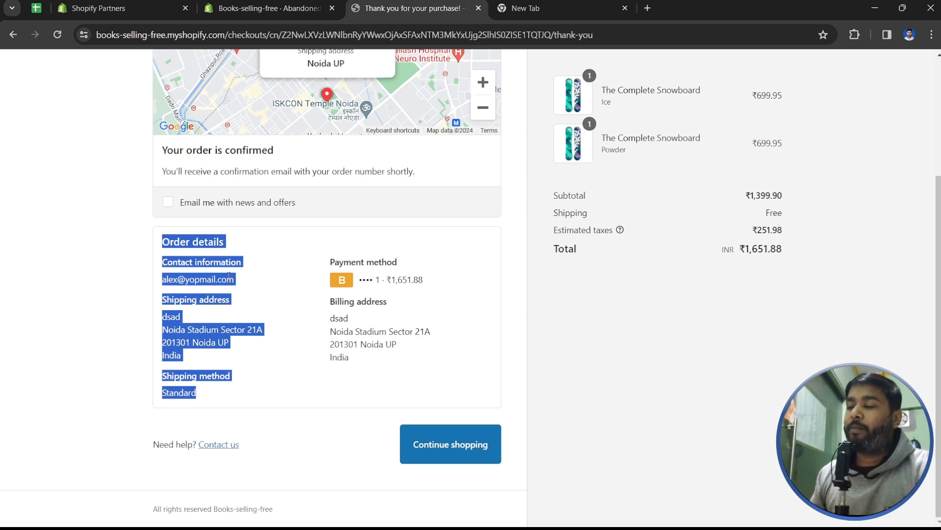
{"action": "scroll", "coordinate": [196, 222], "scroll_direction": "up", "scroll_amount": 3}
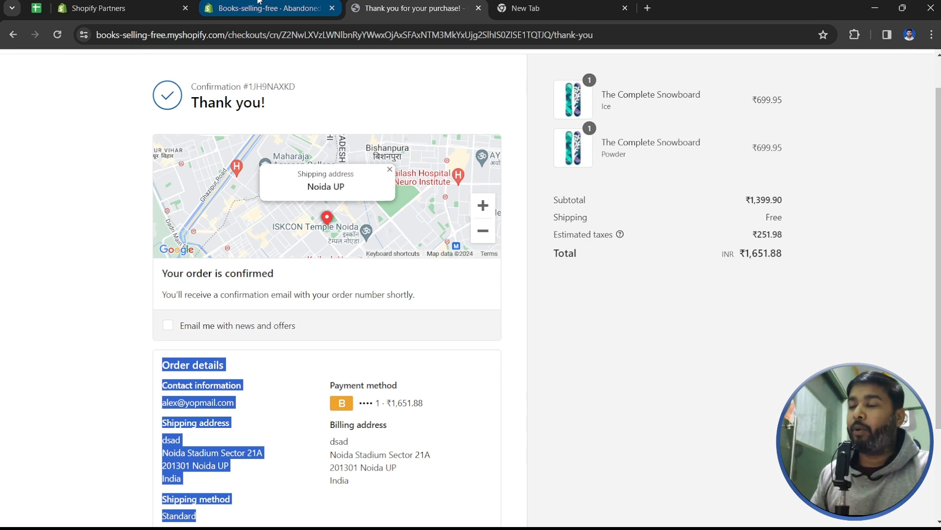
{"action": "left_click", "coordinate": [258, 2]}
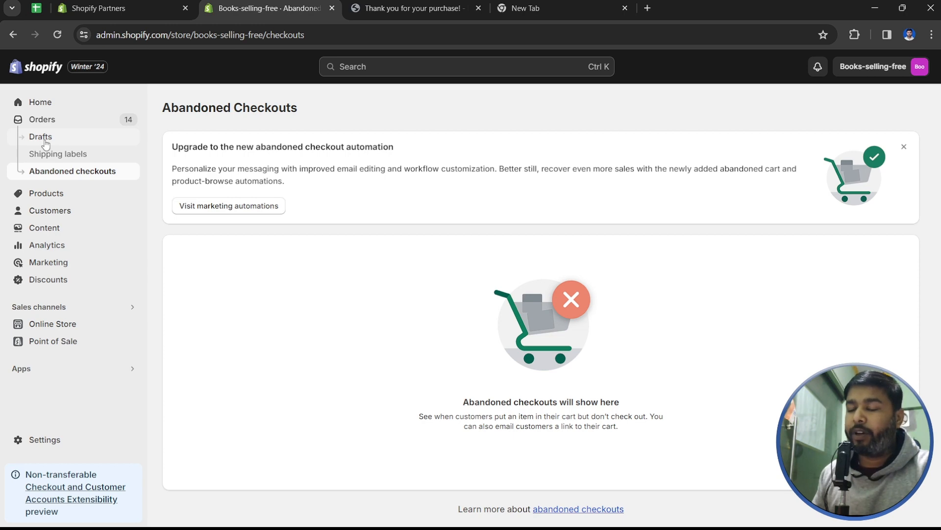
- On the Orders list, create a saved view named with the customer's first name and open its filter
{"action": "left_click", "coordinate": [44, 120]}
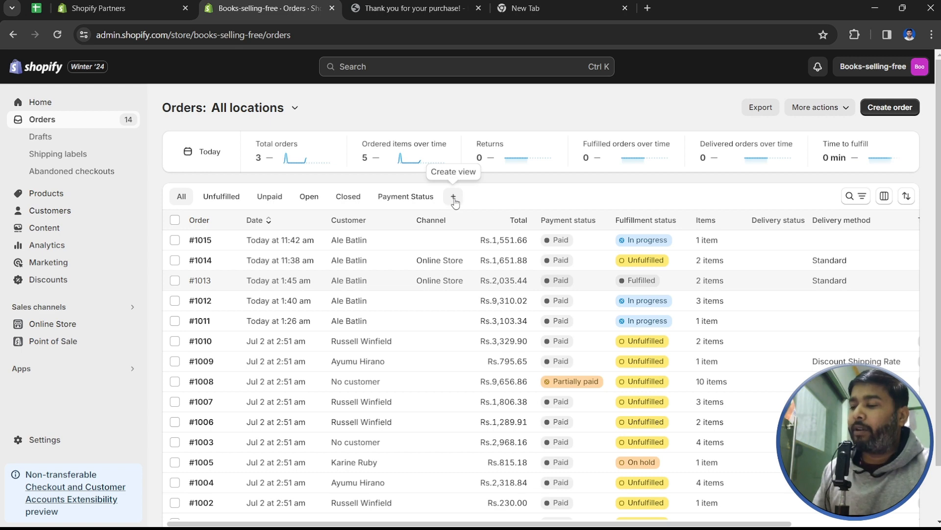
{"action": "scroll", "coordinate": [377, 304], "scroll_direction": "down", "scroll_amount": 2}
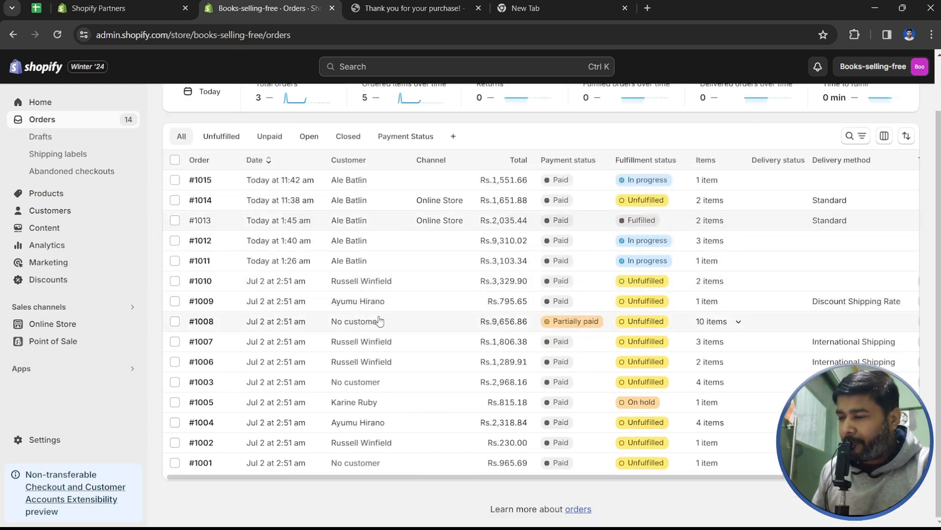
{"action": "scroll", "coordinate": [380, 315], "scroll_direction": "up", "scroll_amount": 2}
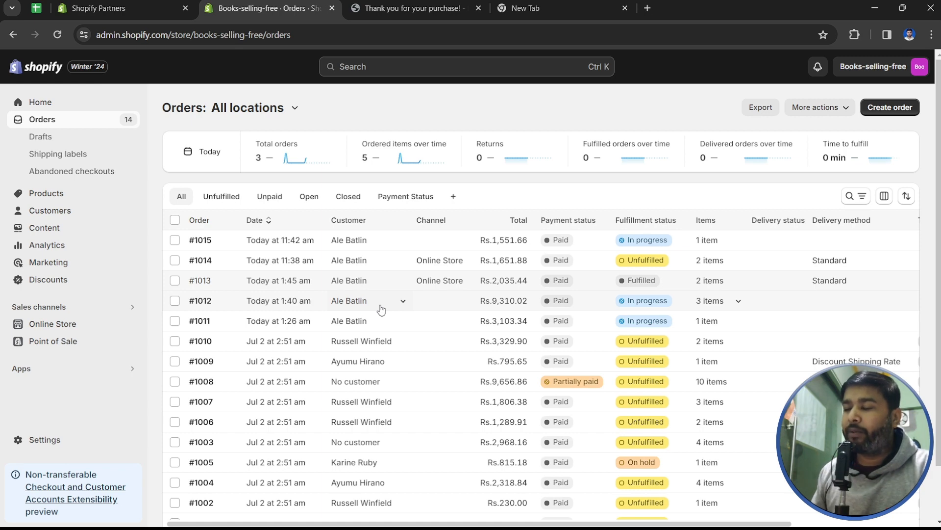
{"action": "left_click", "coordinate": [454, 197]}
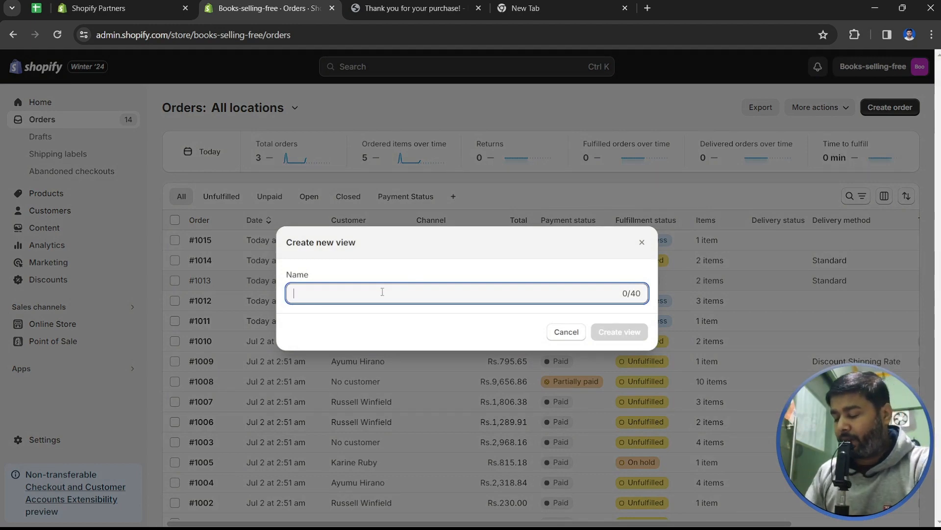
{"action": "type", "text": "Alex"}
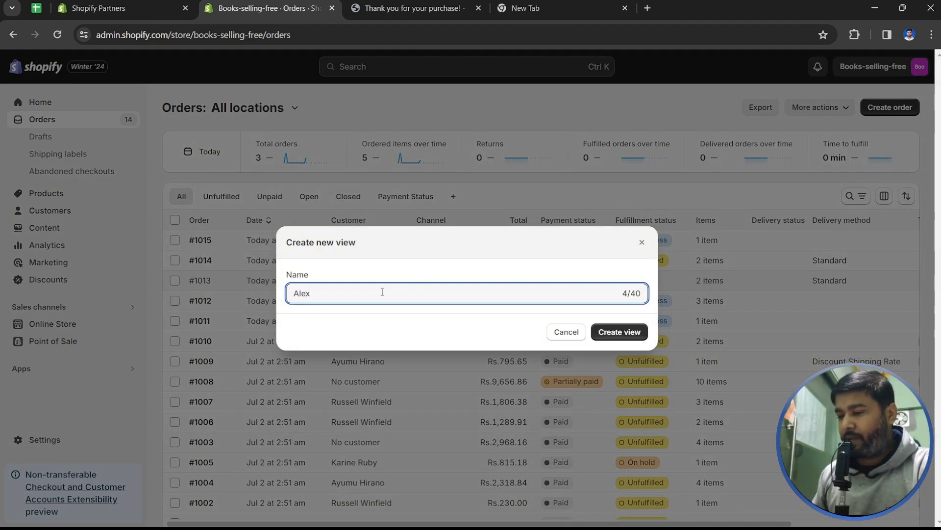
{"action": "left_click", "coordinate": [631, 343]}
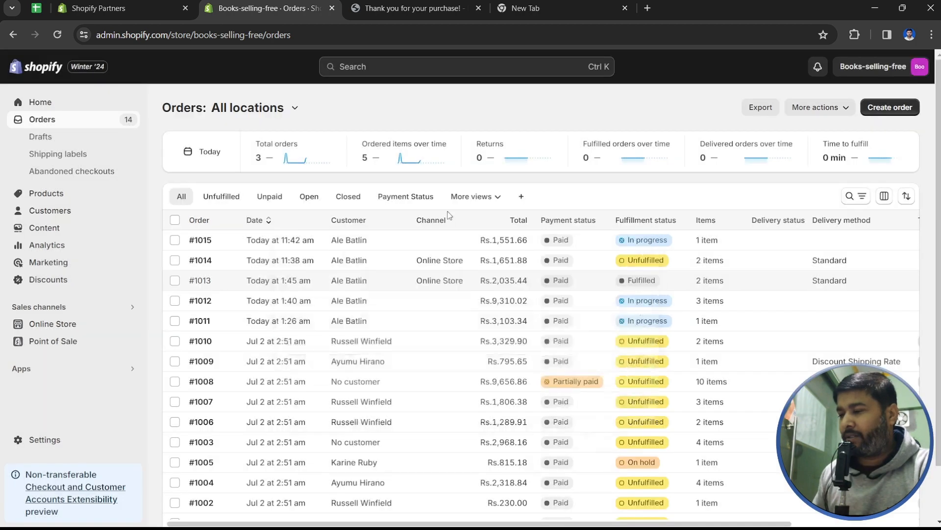
{"action": "left_click", "coordinate": [466, 197]}
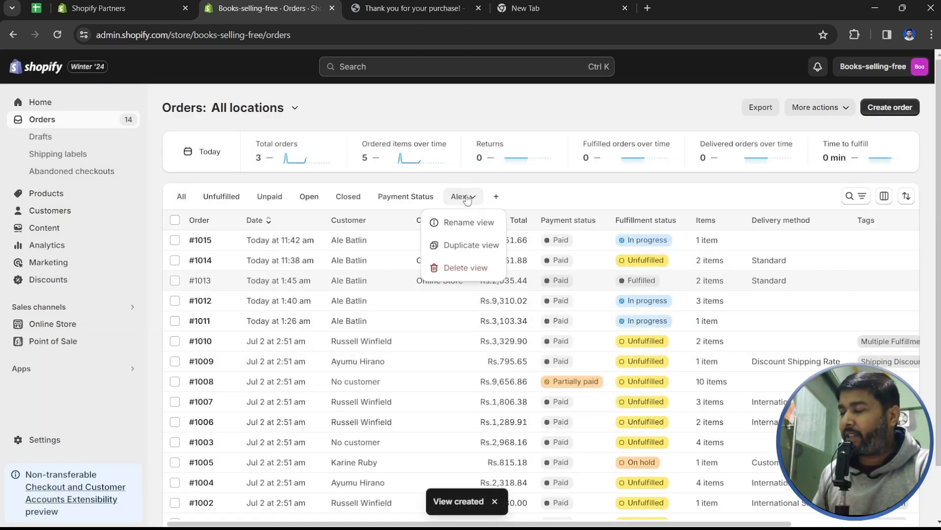
{"action": "left_click", "coordinate": [854, 197]}
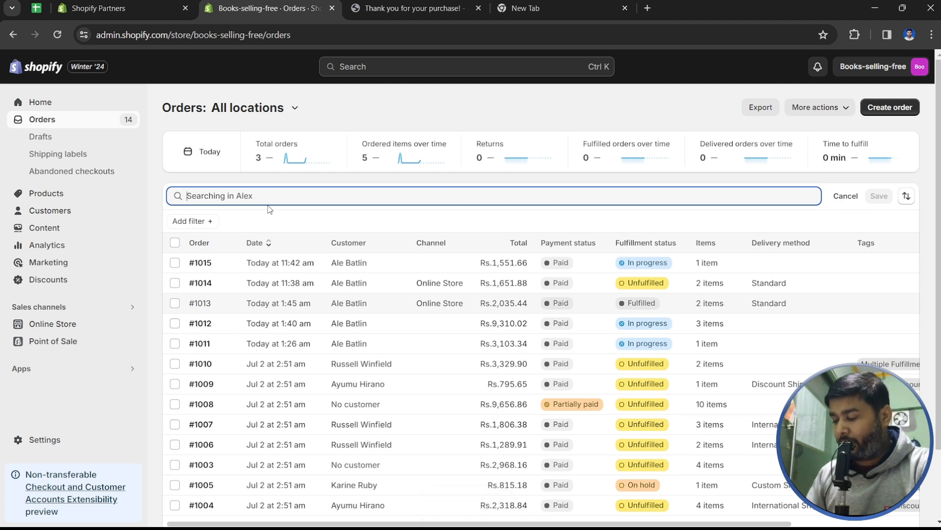
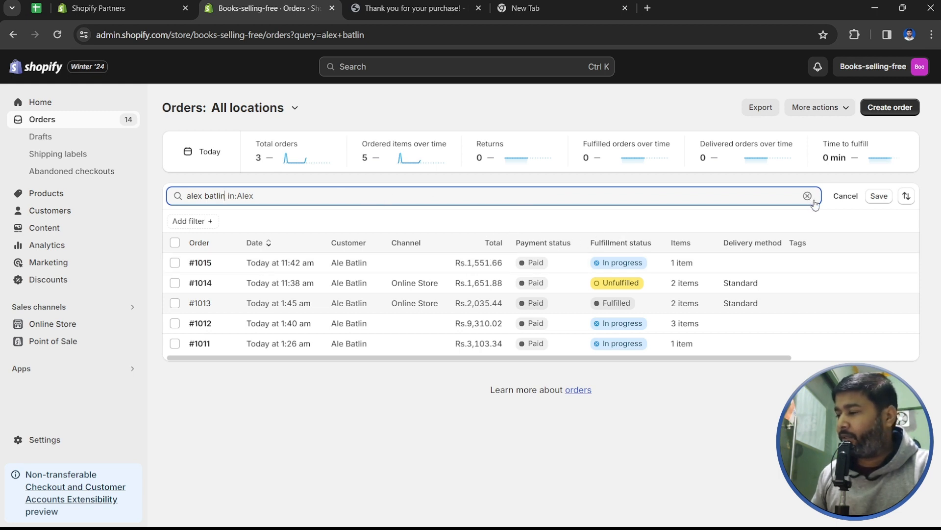
- Save a search for the customer's full name in the view, showing #1011–#1015, then return to All
{"action": "left_click", "coordinate": [879, 195]}
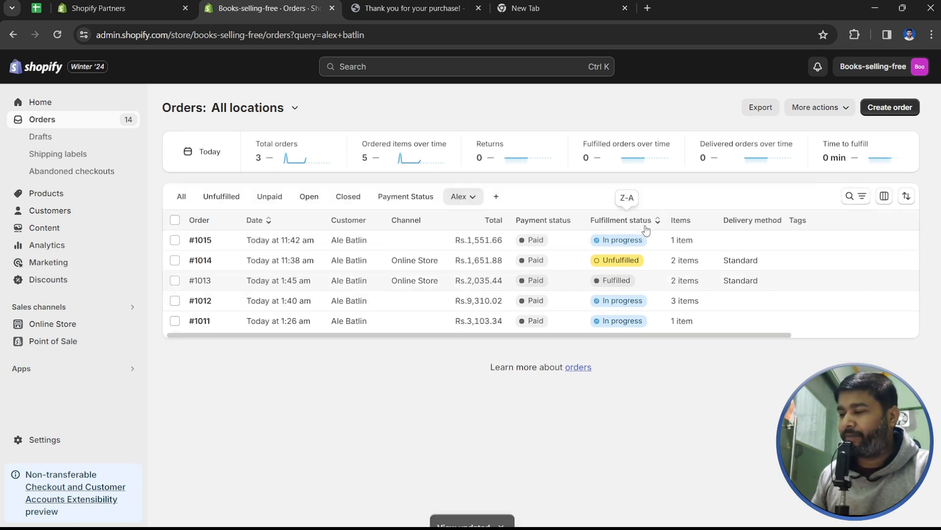
{"action": "left_click", "coordinate": [222, 196]}
{"action": "left_click", "coordinate": [182, 197]}
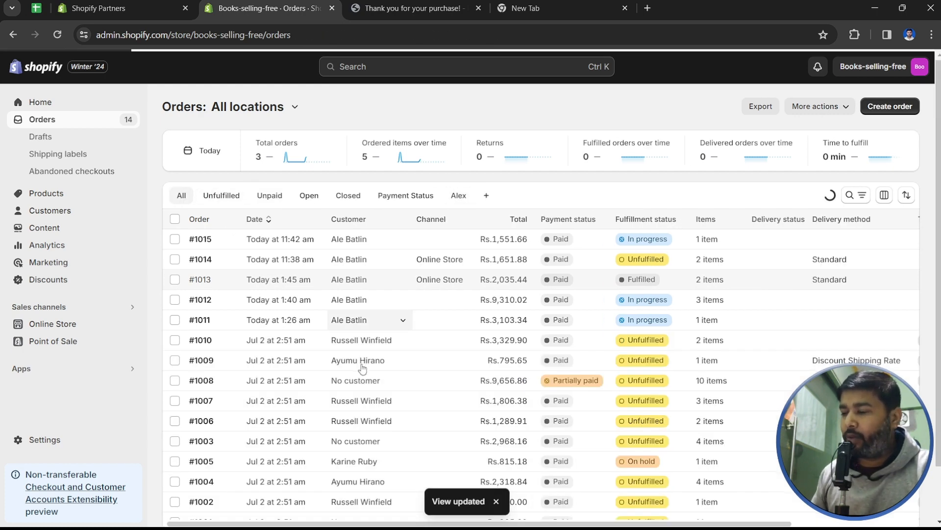
- Compare the Unfulfilled, Unpaid, Open and Closed order tabs
{"action": "scroll", "coordinate": [353, 343], "scroll_direction": "down", "scroll_amount": 2}
{"action": "scroll", "coordinate": [248, 210], "scroll_direction": "up", "scroll_amount": 2}
{"action": "left_click", "coordinate": [238, 197]}
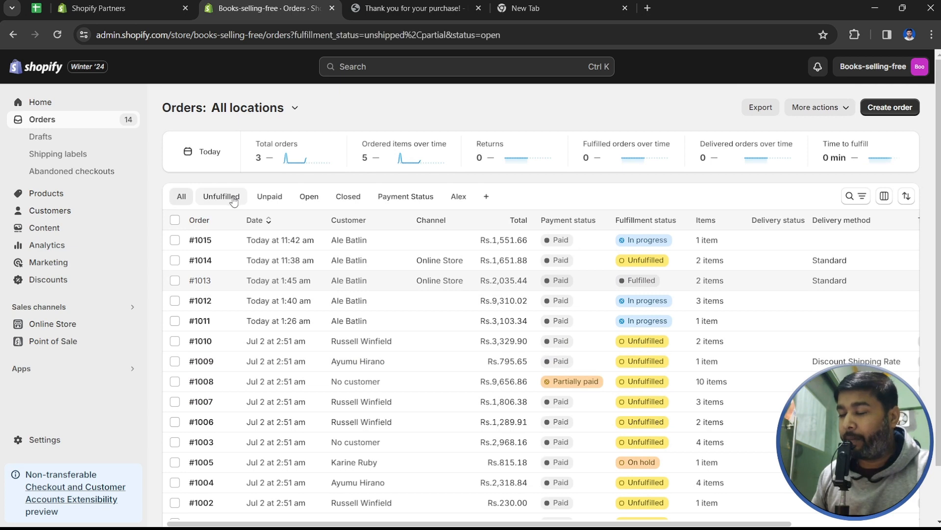
{"action": "left_click", "coordinate": [283, 200]}
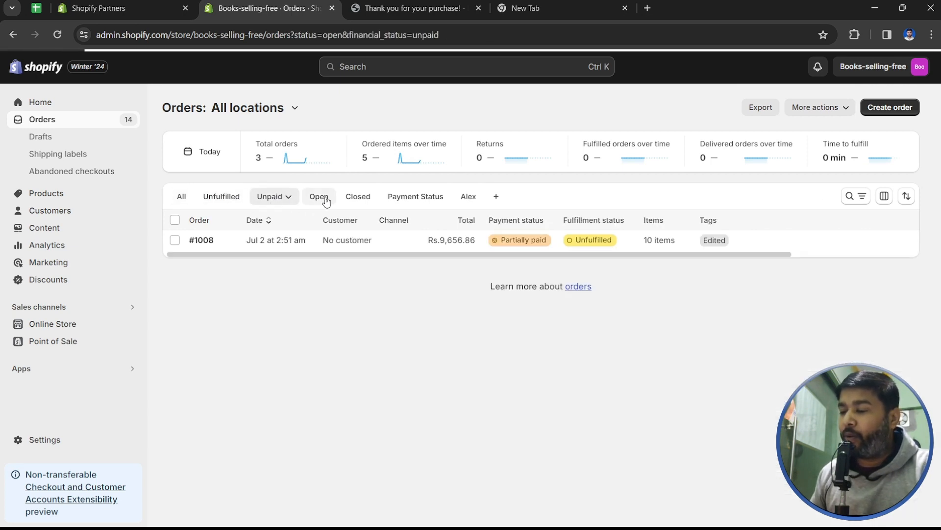
{"action": "left_click", "coordinate": [325, 199]}
{"action": "left_click", "coordinate": [361, 197]}
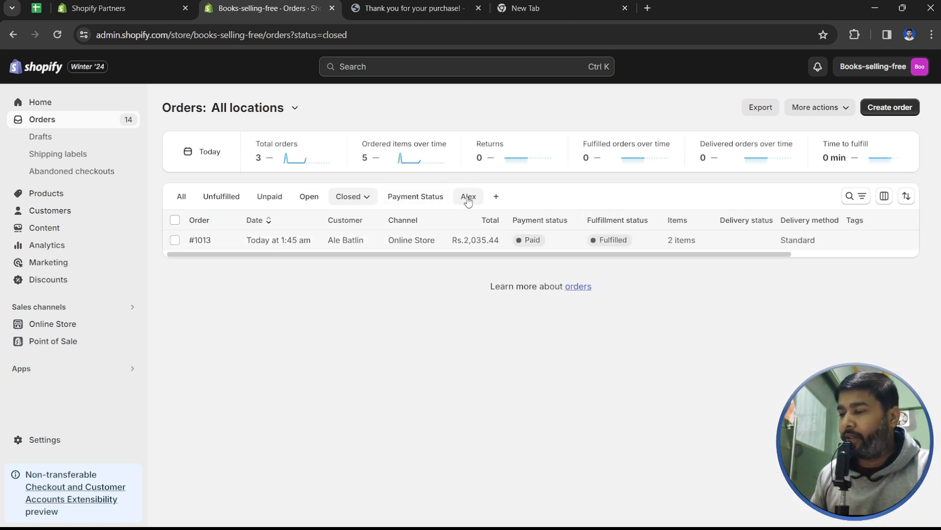
- Switch to the customer's saved view, select all five orders, and cancel the export dialog
{"action": "left_click", "coordinate": [469, 198]}
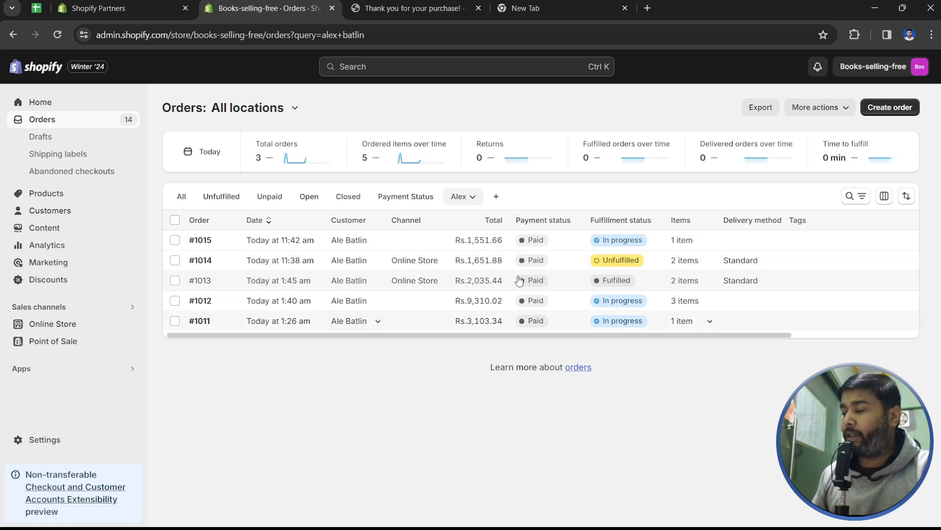
{"action": "left_click", "coordinate": [175, 220]}
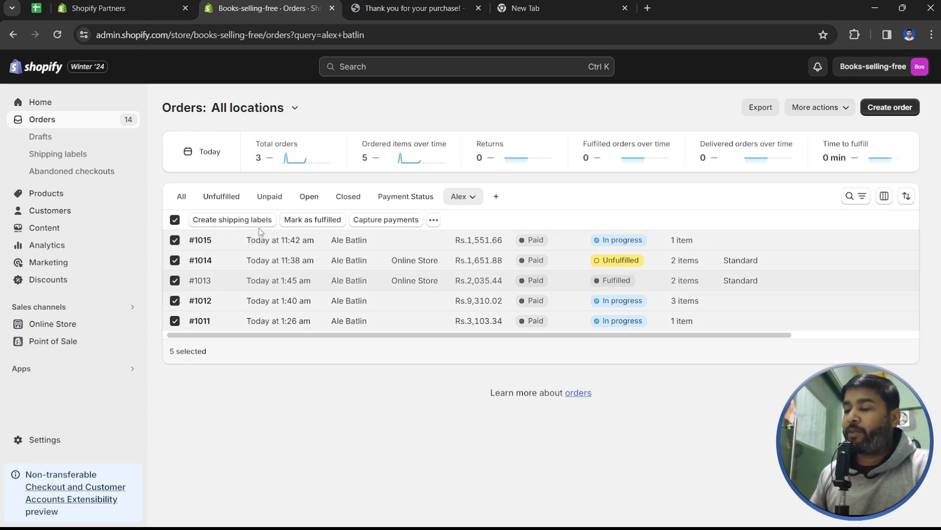
{"action": "left_click", "coordinate": [759, 106]}
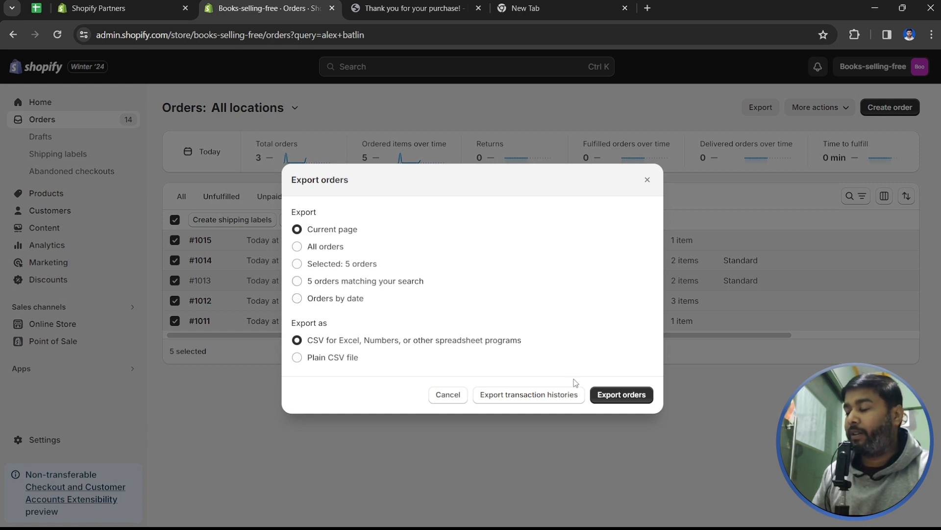
{"action": "left_click", "coordinate": [747, 398]}
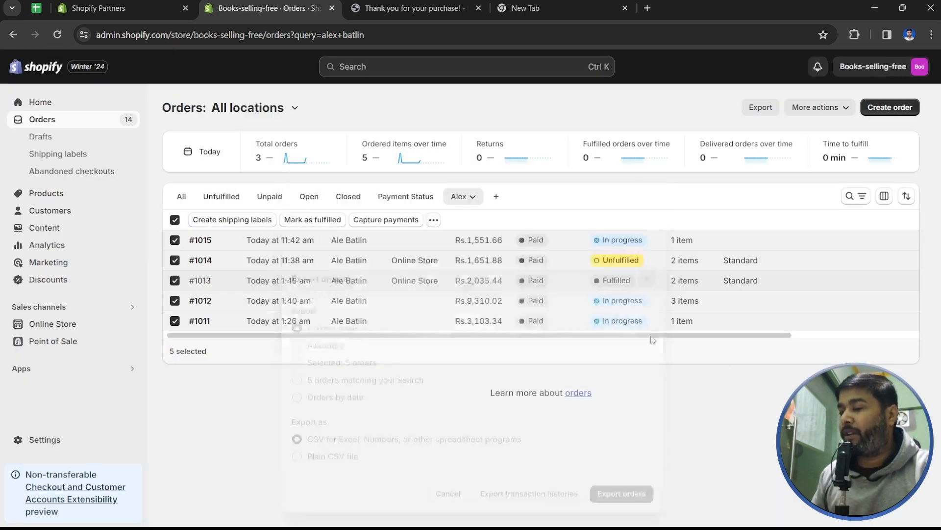
- Pass through Drafts and open the Online Store sales channel's Themes page
{"action": "left_click", "coordinate": [45, 137]}
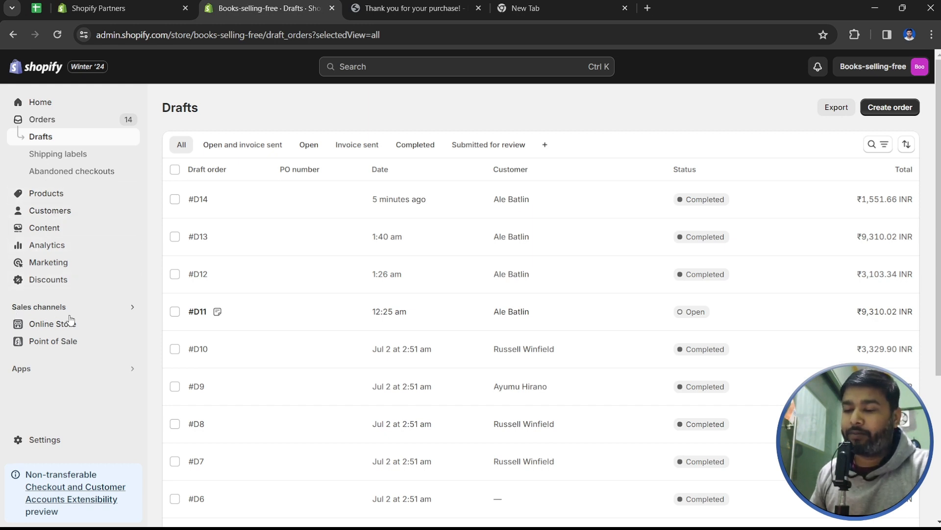
{"action": "left_click", "coordinate": [54, 308]}
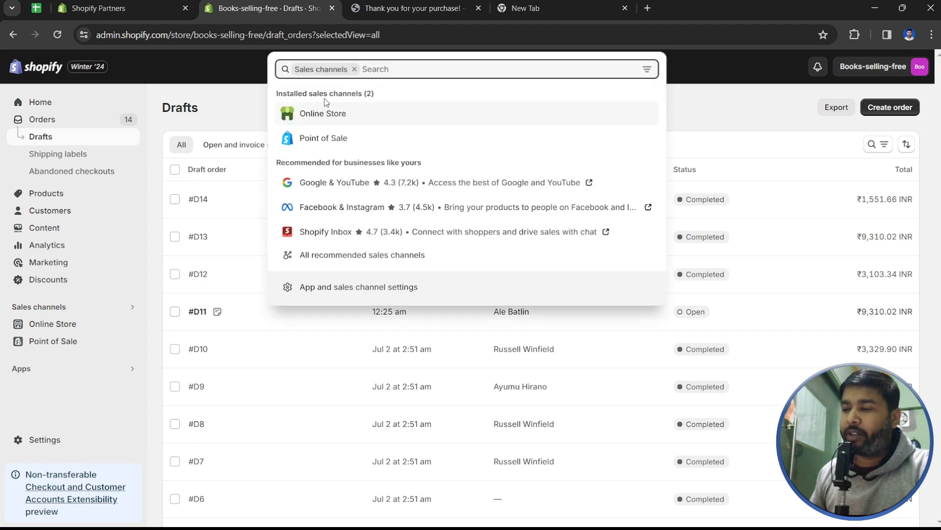
{"action": "left_click", "coordinate": [52, 321]}
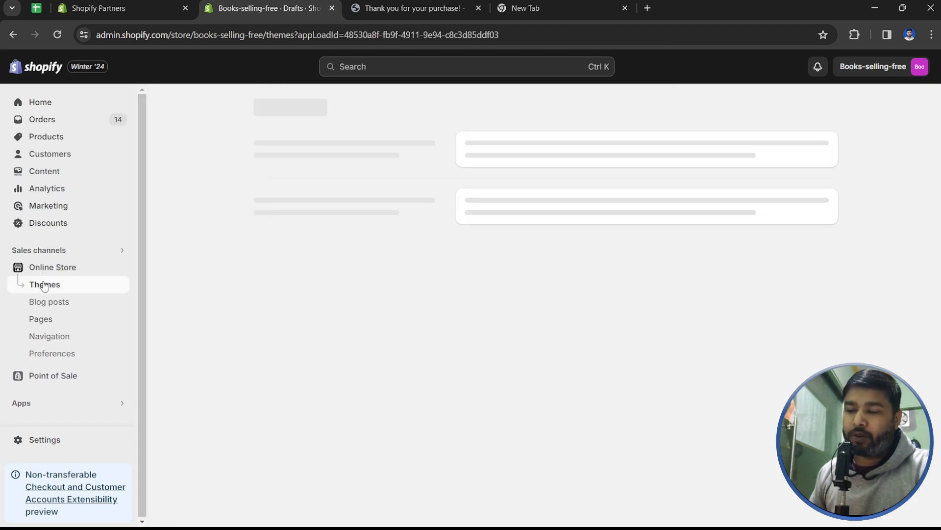